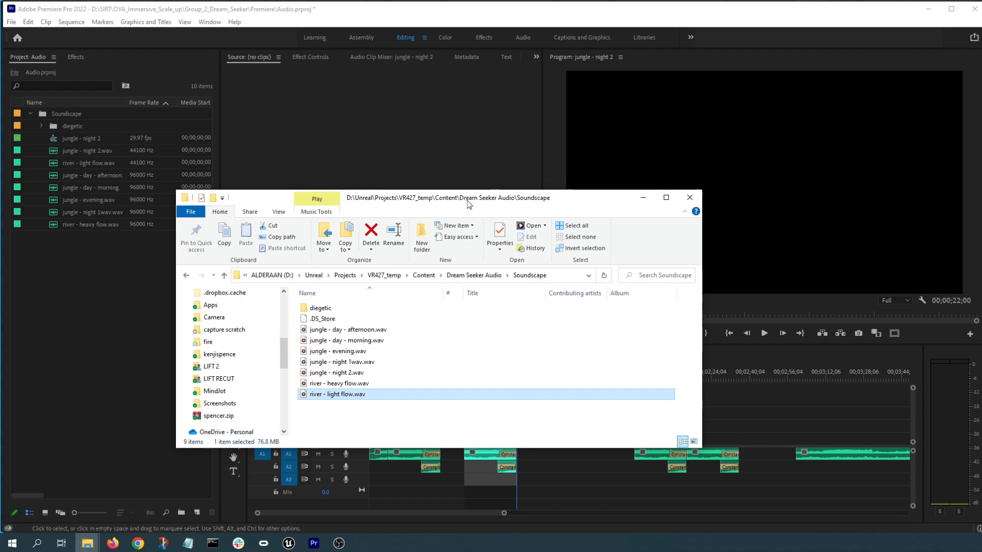
Listen to the jungle evening and night recordings from the Soundscape folder in the media player, and close the player
drag(466, 203, 382, 141)
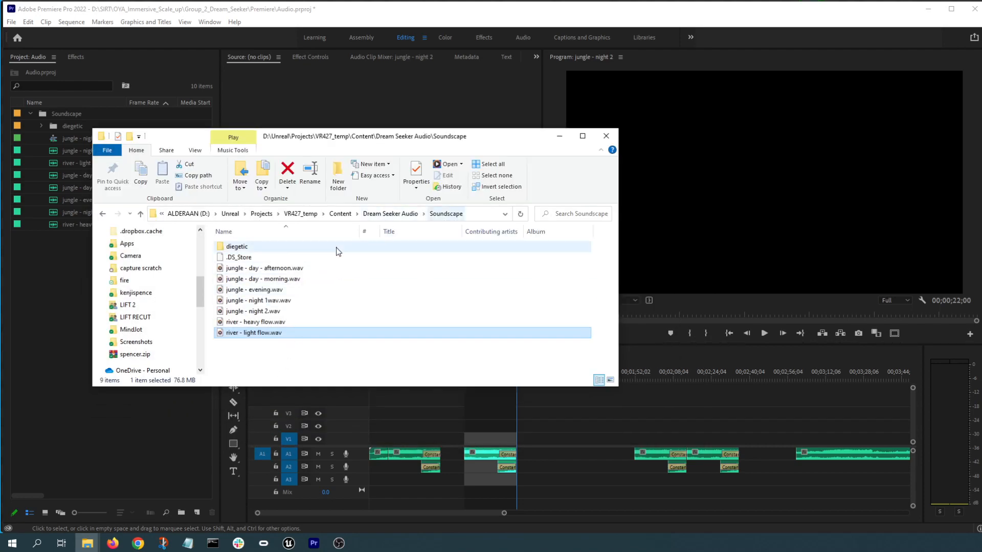
click(307, 268)
click(261, 290)
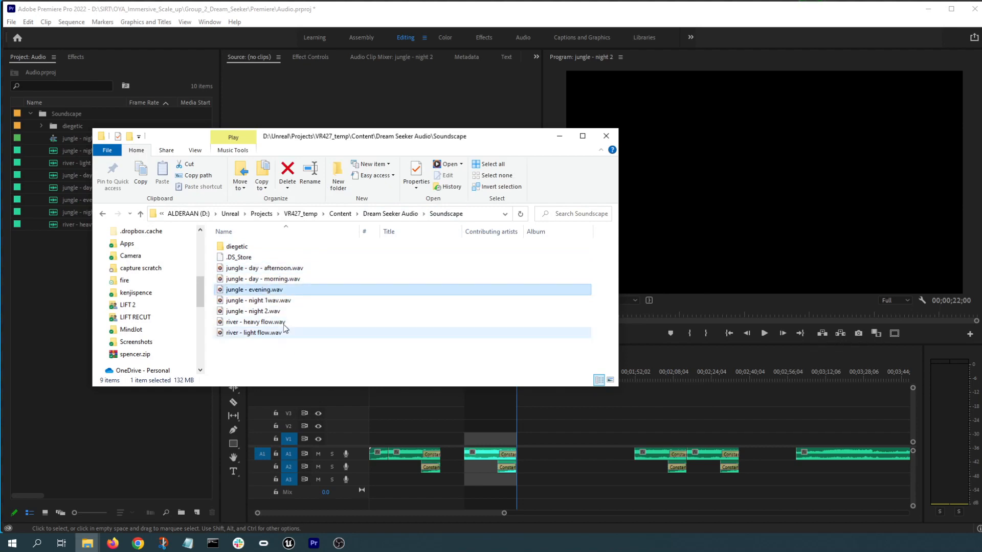
click(263, 302)
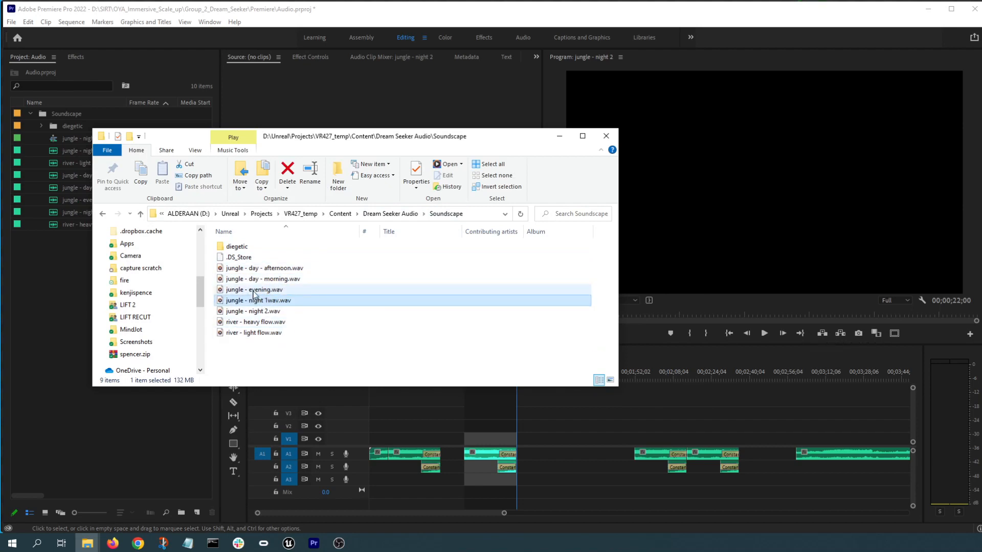
double_click(259, 290)
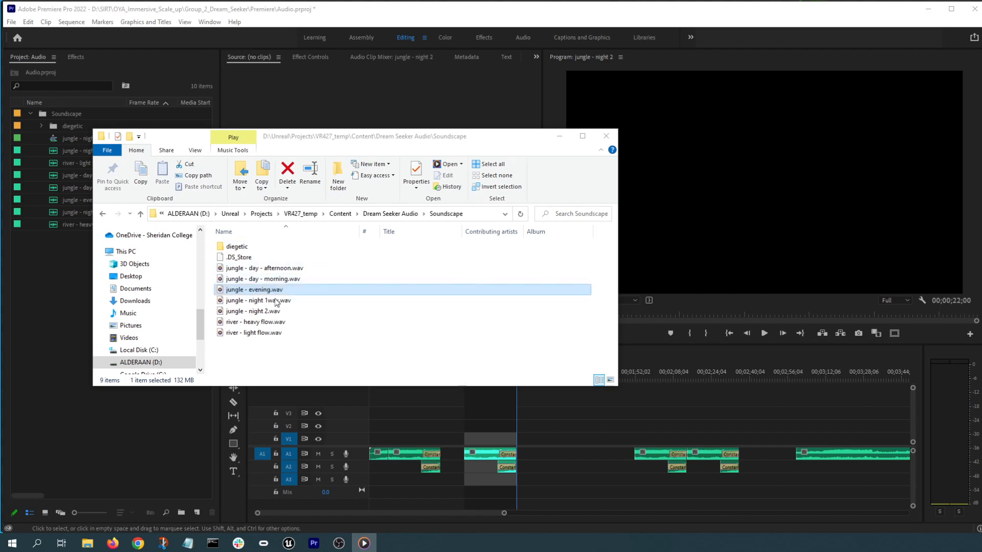
click(253, 303)
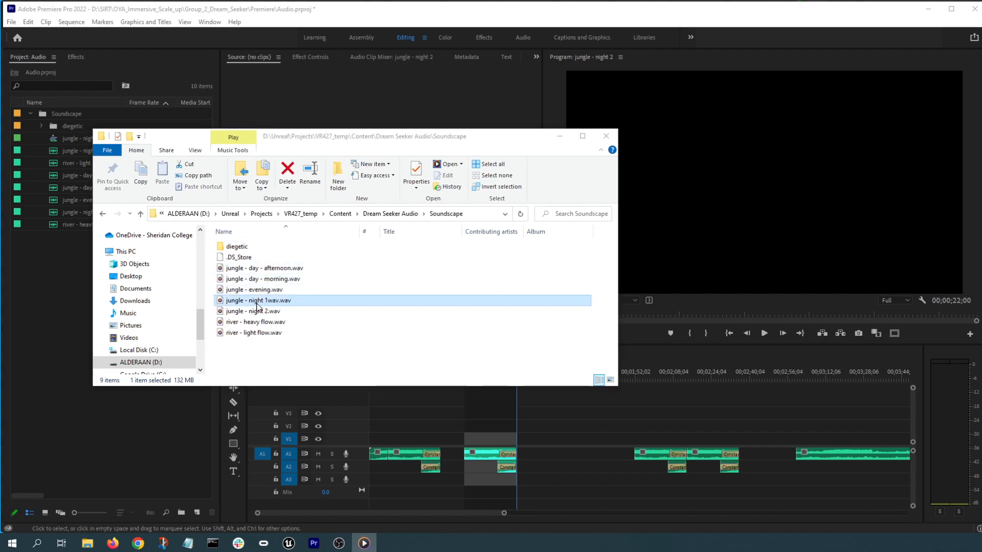
click(261, 314)
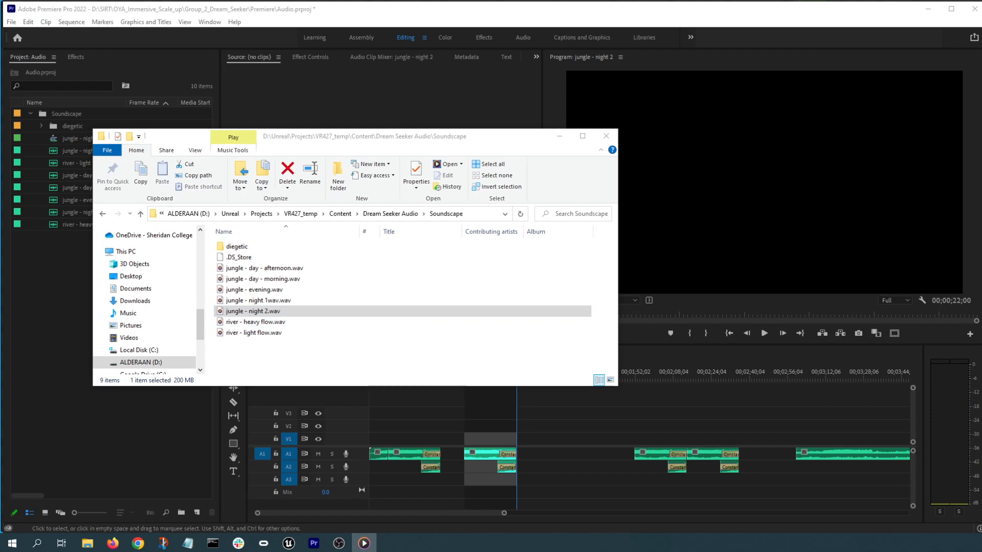
key(alt+F4)
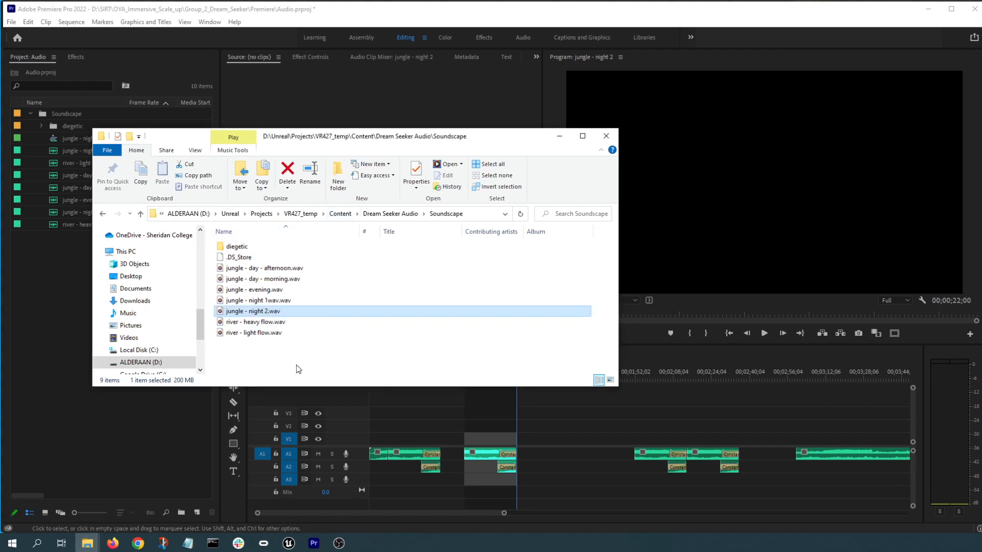
click(298, 368)
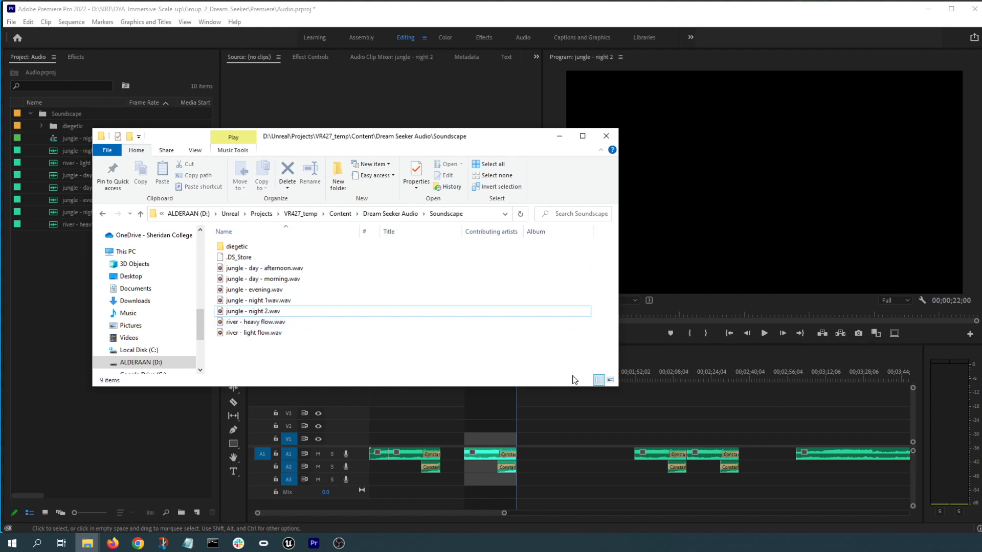
Enlarge the Soundscape folder window and check the file sizes of the individual jungle and river WAV recordings
drag(615, 387, 633, 409)
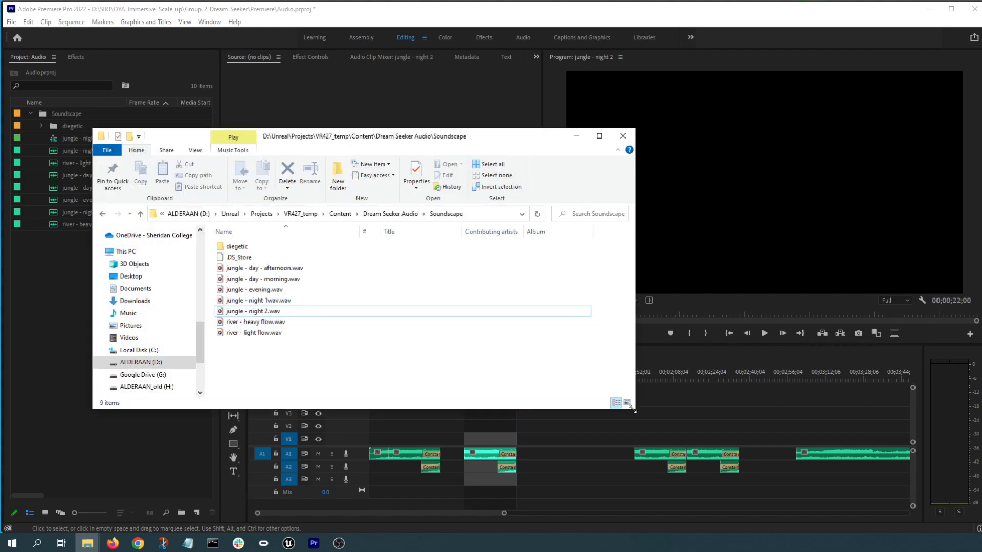
click(246, 312)
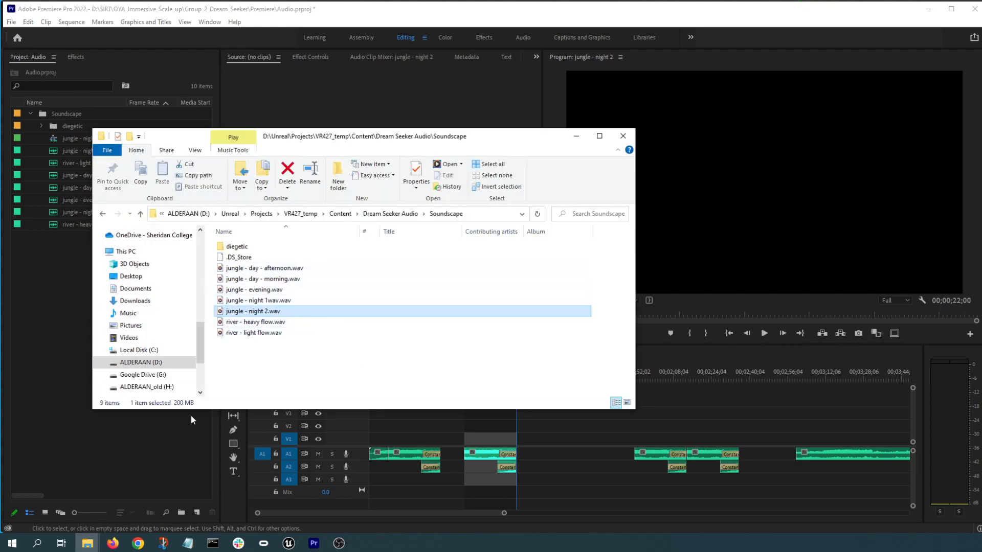
right_click(259, 315)
click(231, 354)
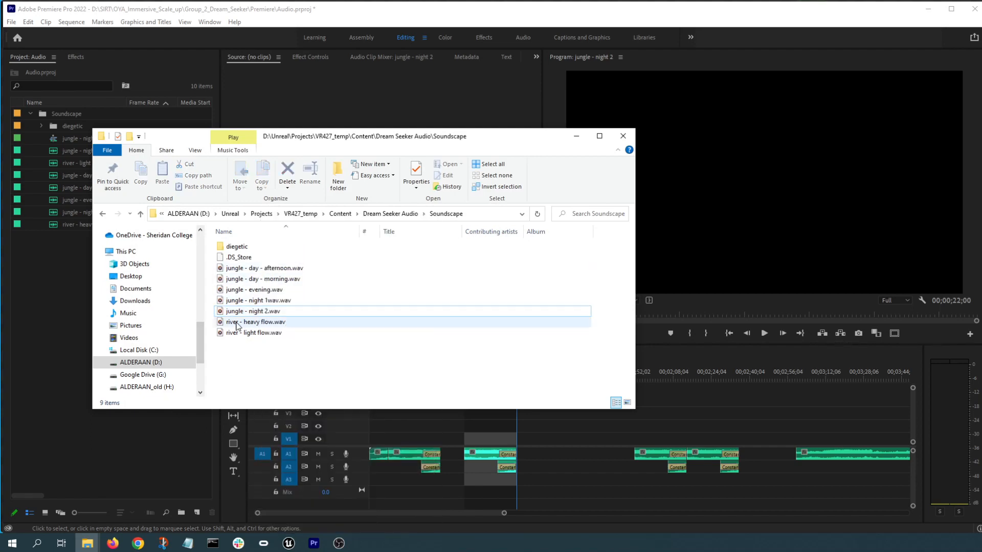
click(251, 313)
click(258, 303)
click(272, 292)
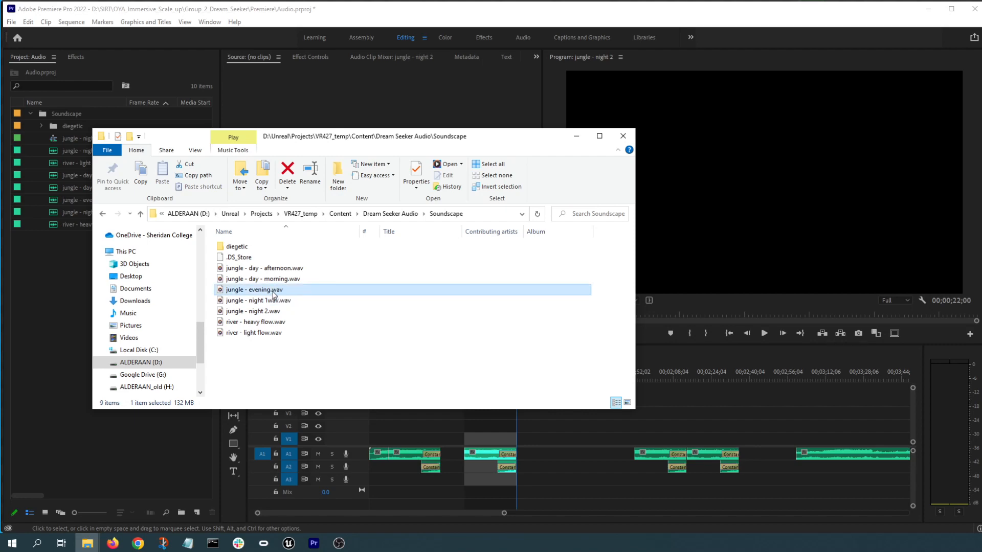
click(270, 280)
click(265, 270)
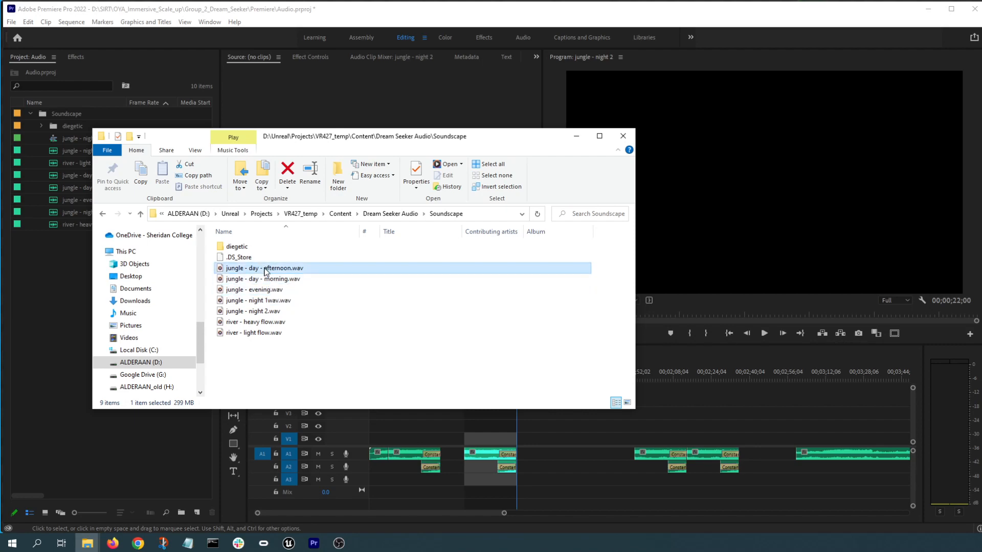
click(256, 333)
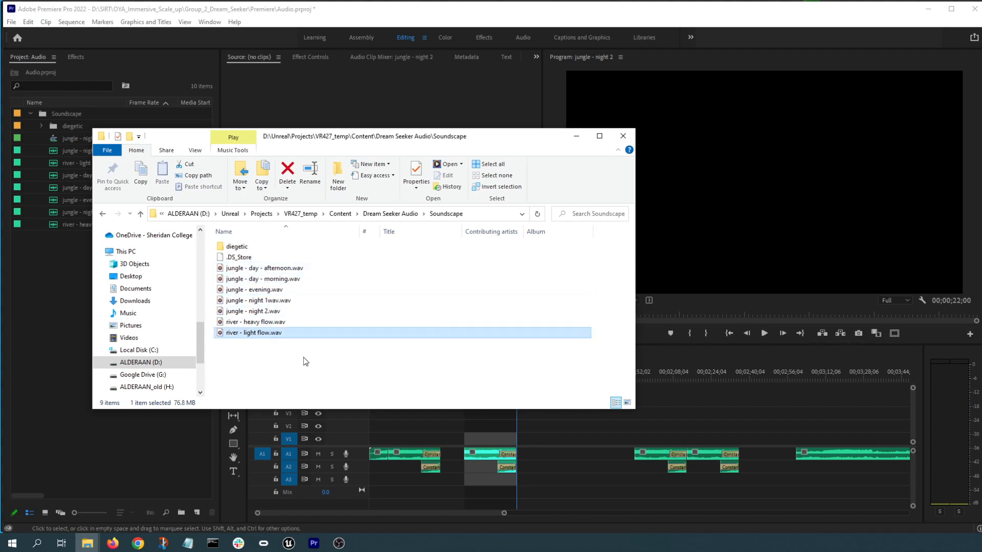
Check the length and bit rate of jungle - night 2.wav in its file properties, and close them
click(246, 313)
right_click(246, 314)
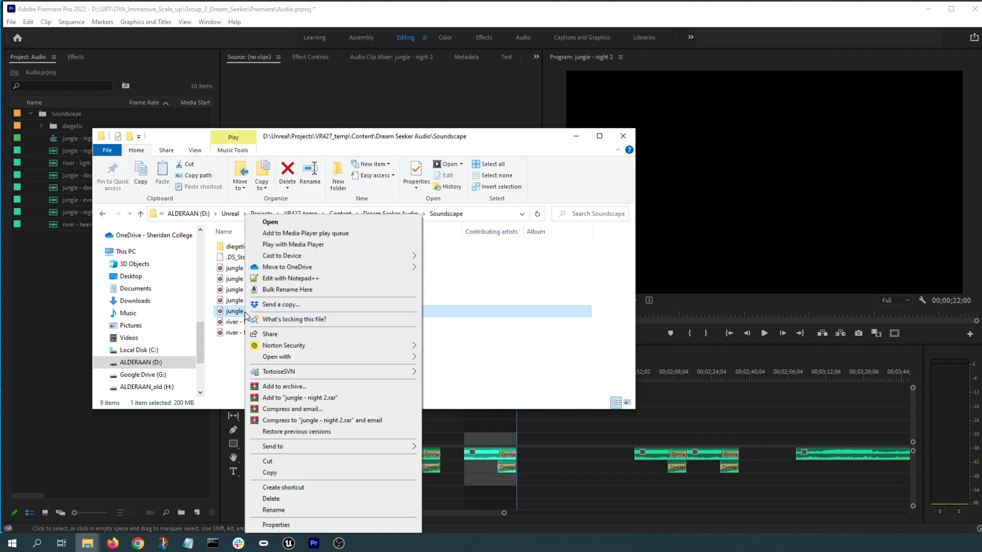
click(313, 527)
click(315, 292)
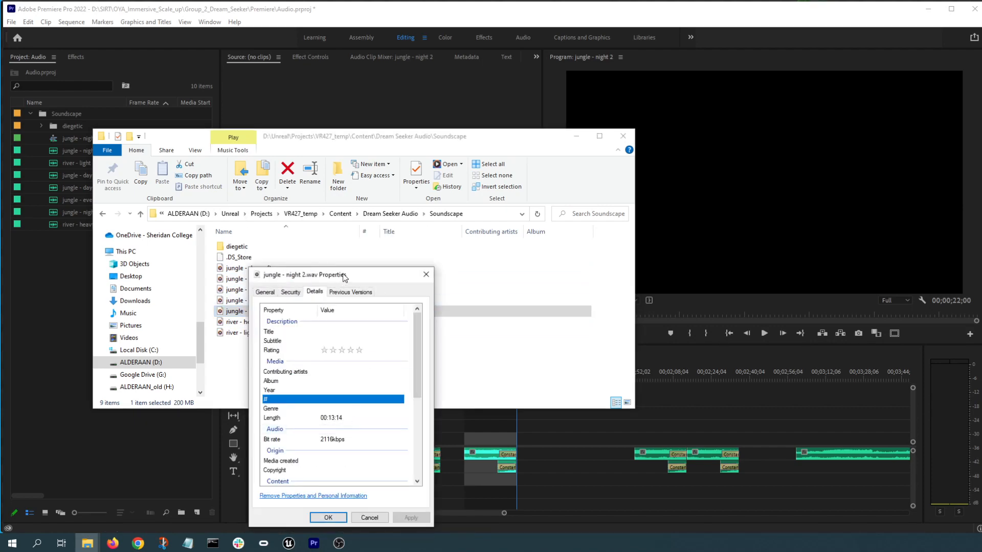
drag(344, 278, 425, 236)
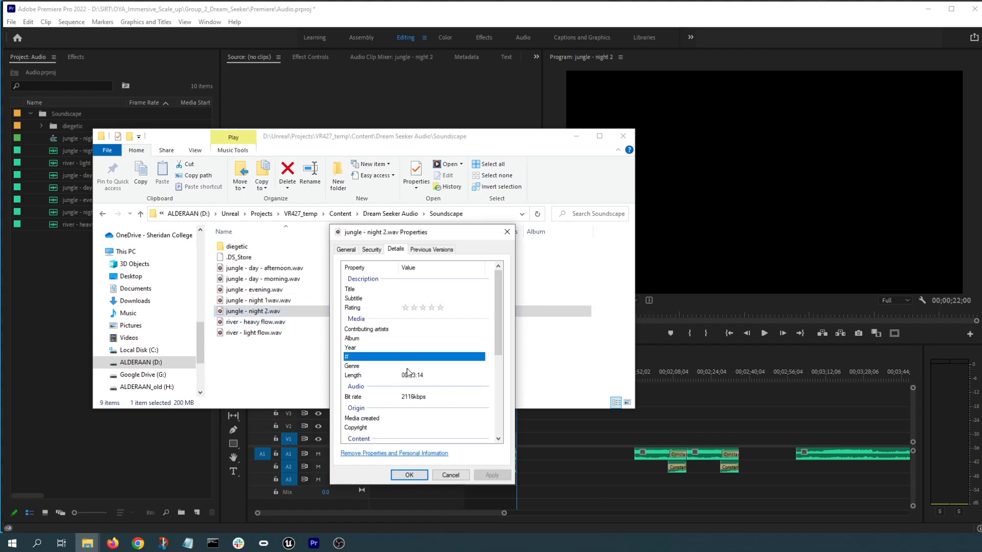
click(461, 474)
click(292, 362)
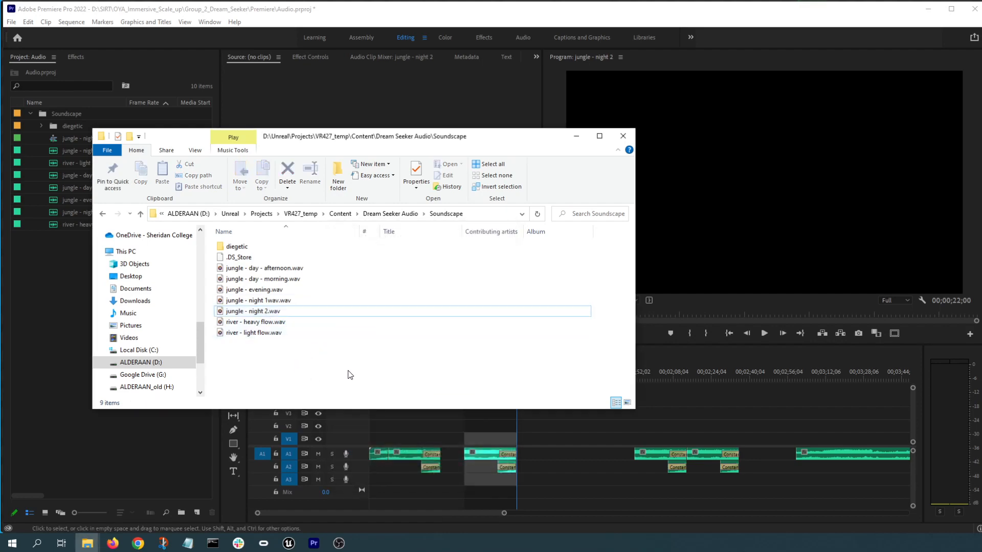
Check the combined file size of all the jungle and river WAV recordings in the Soundscape folder
drag(349, 375, 251, 271)
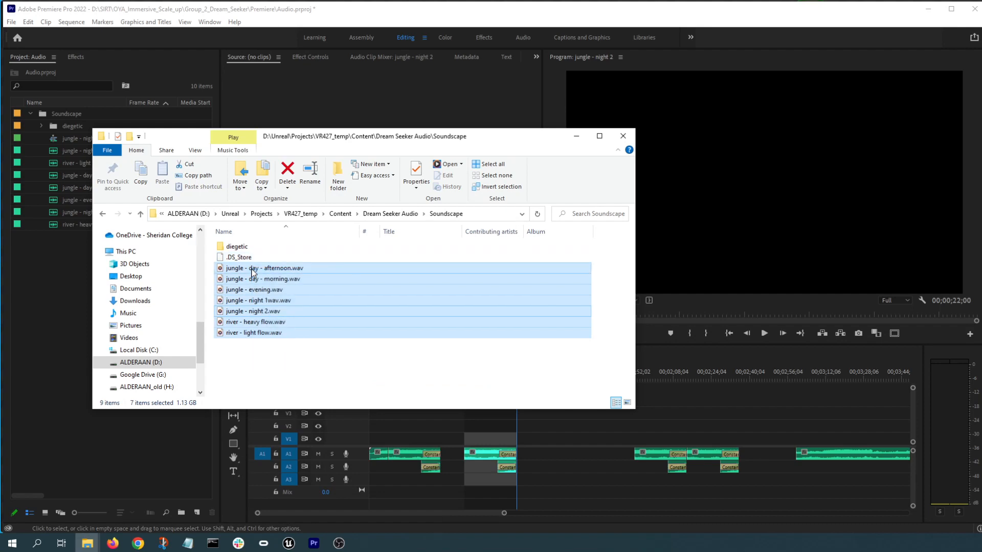
drag(327, 377, 267, 270)
click(312, 381)
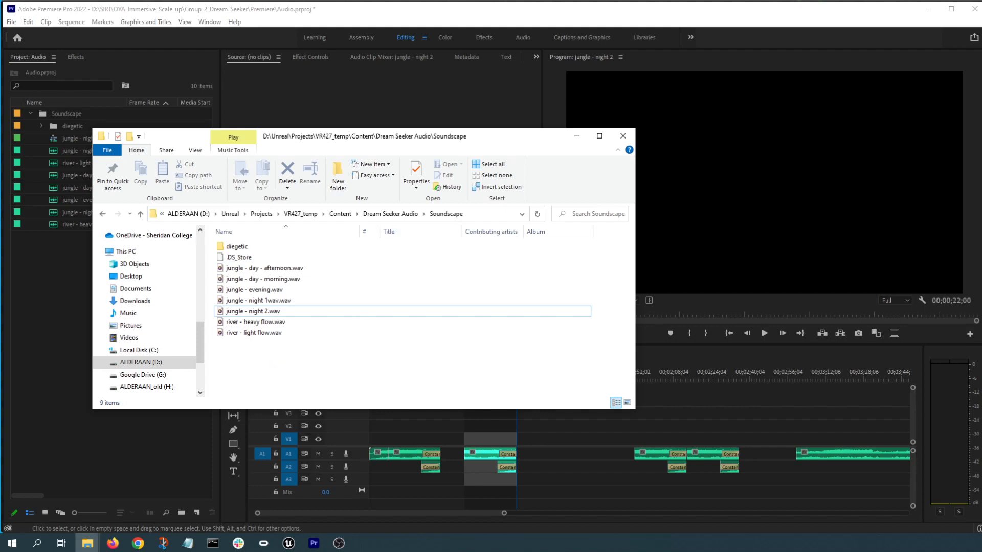
mouse_move(333, 373)
mouse_down()
mouse_move(281, 319)
mouse_move(322, 365)
mouse_up()
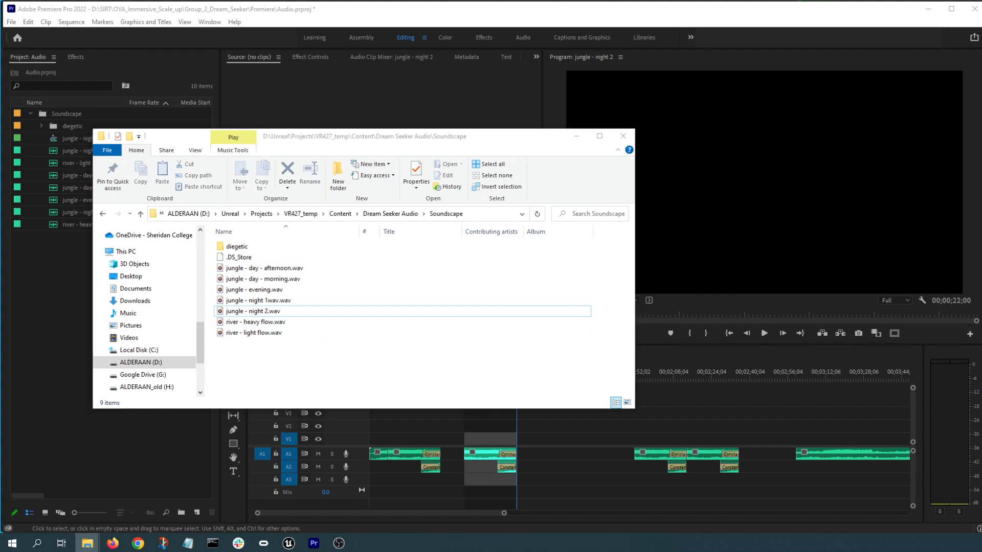
Place the Dream_Seeker_Audio\Soundscape window beside the WAV folder and compare the size of jungle night 2 as UASSET and as WAV
drag(1, 141, 570, 170)
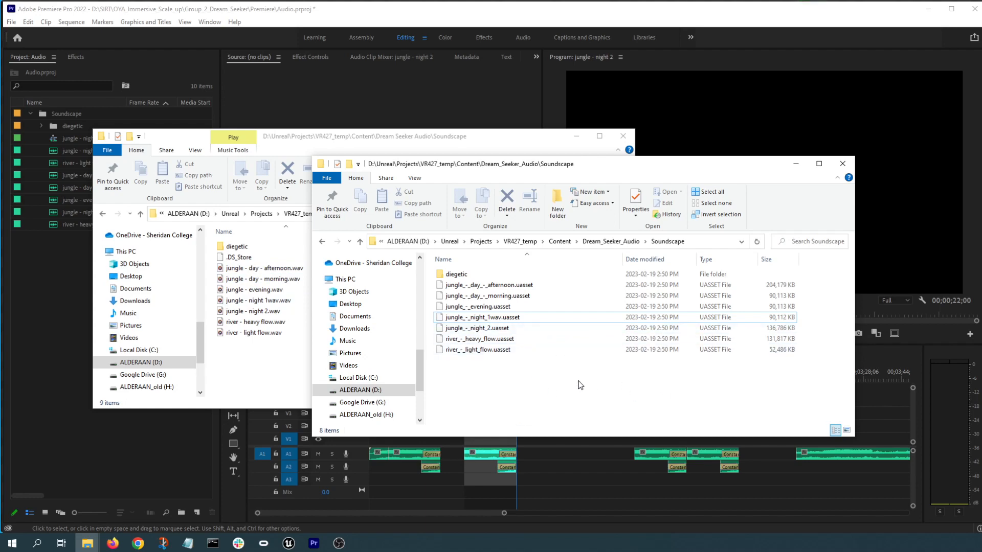
drag(541, 165, 611, 155)
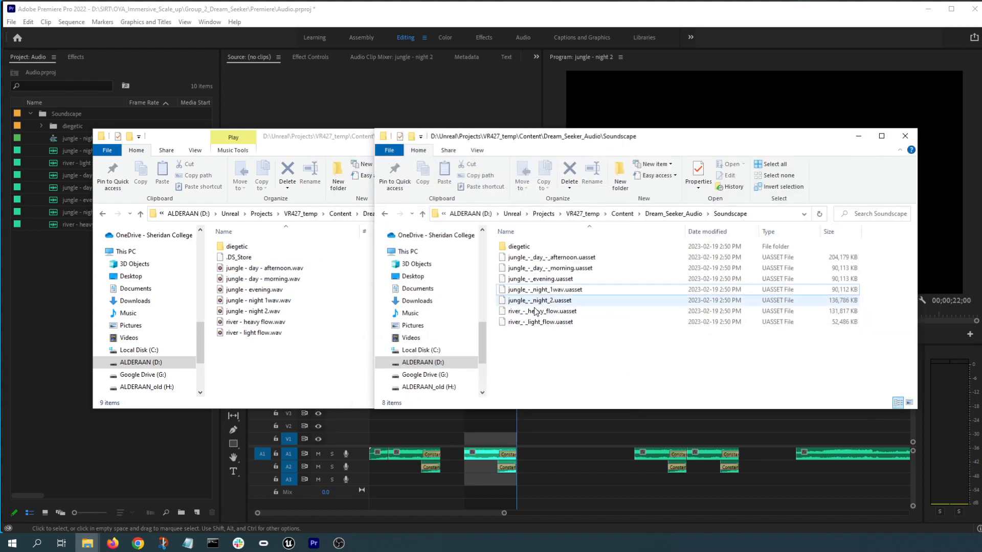
click(555, 302)
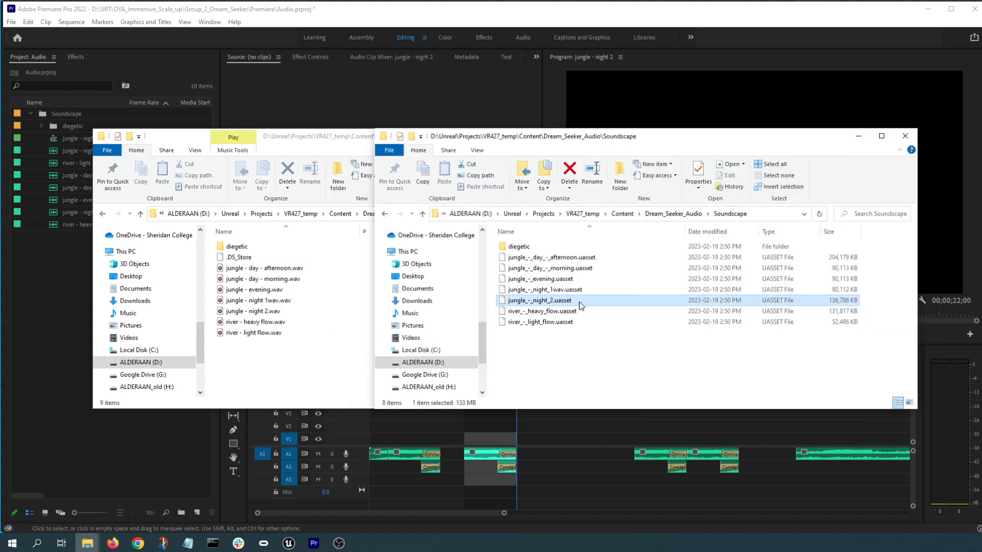
click(339, 364)
click(261, 312)
click(261, 313)
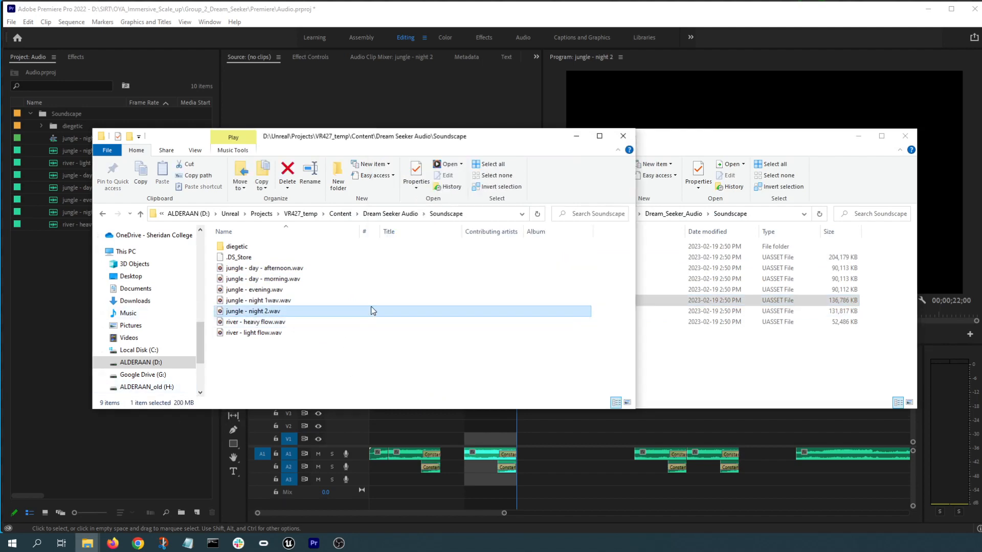
click(757, 365)
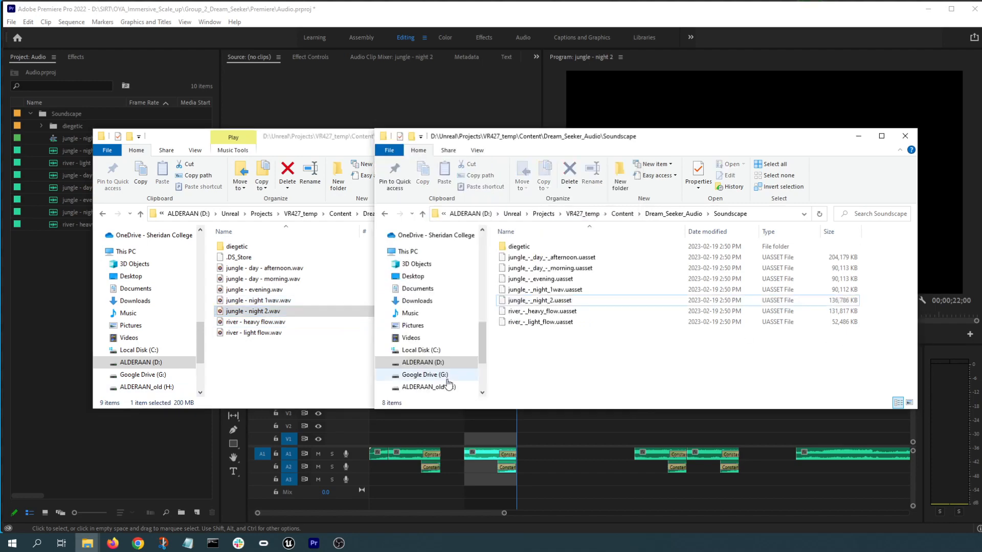
click(303, 371)
click(692, 362)
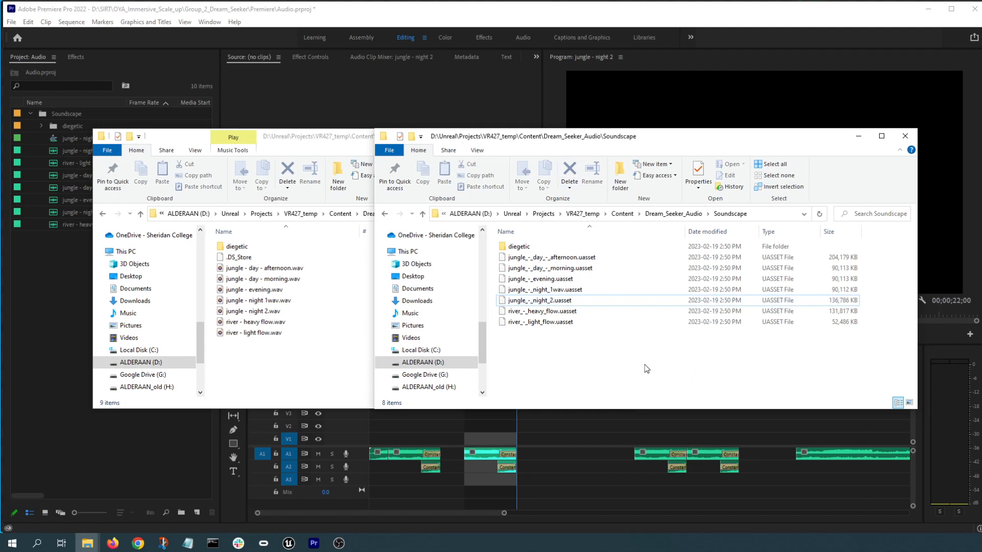
drag(646, 368, 578, 333)
Switch to Premiere Pro and look over the imported jungle and river recordings in the Soundscape bin
click(251, 81)
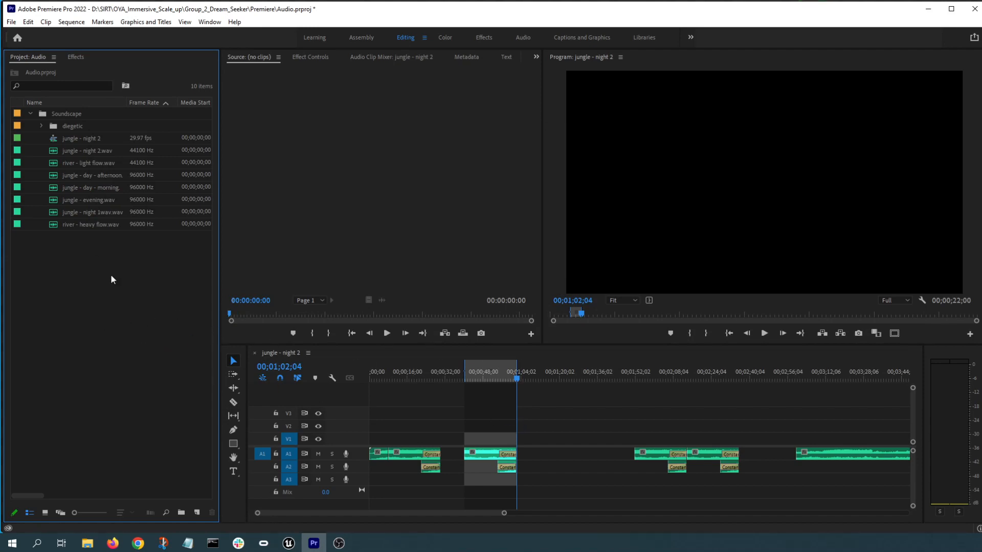
drag(100, 266, 92, 223)
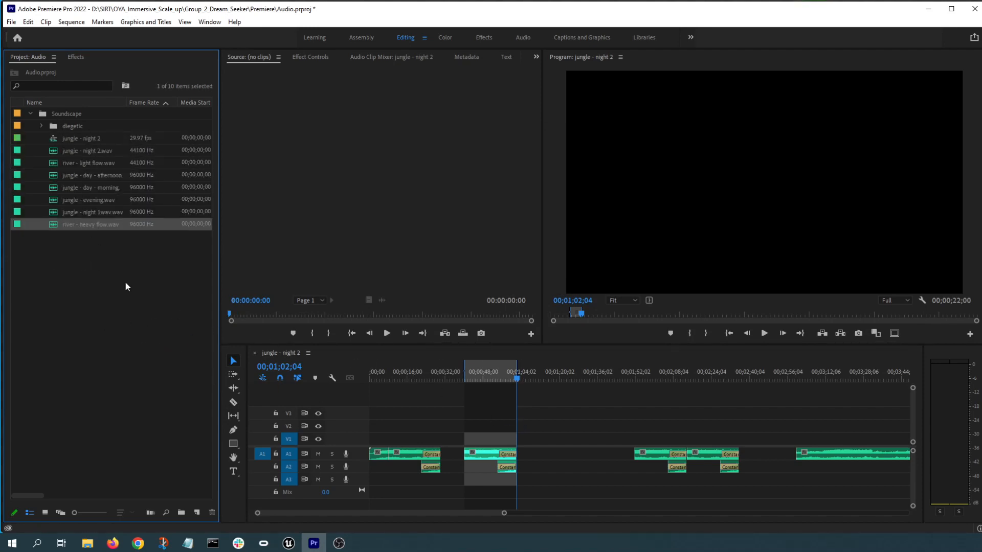
click(124, 281)
click(87, 186)
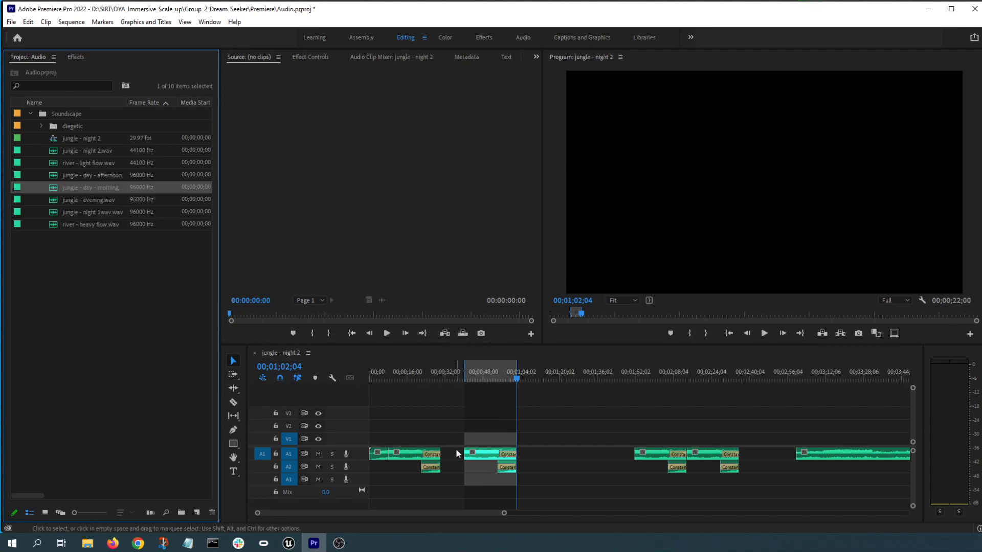
click(118, 310)
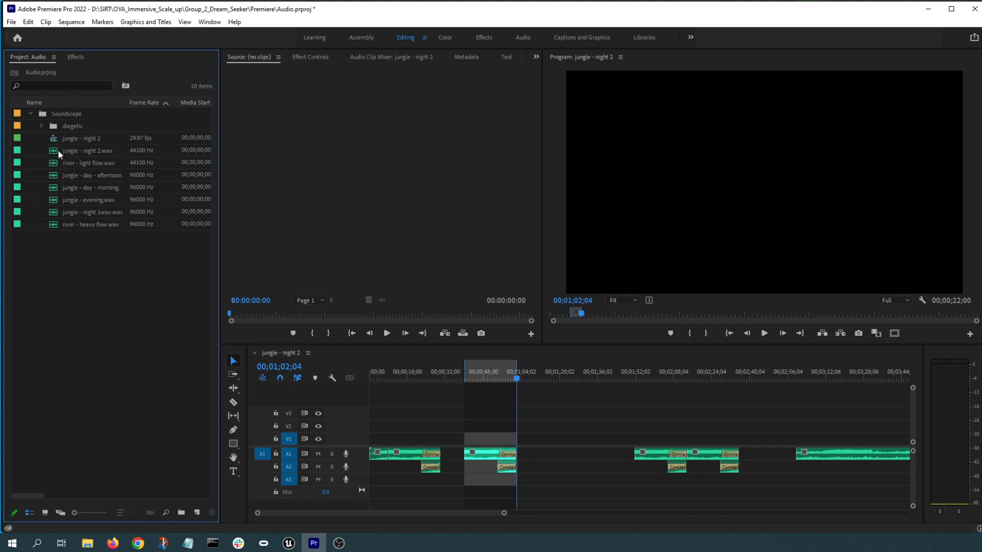
click(96, 162)
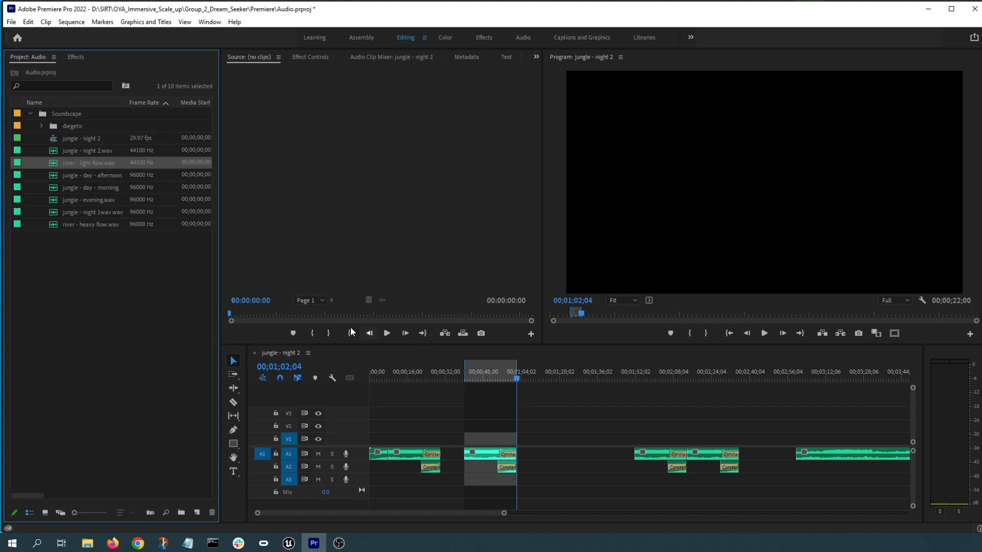
Create a new sequence from the jungle - night 2.wav recording and rename it jungle - night 2-tutorial
click(90, 153)
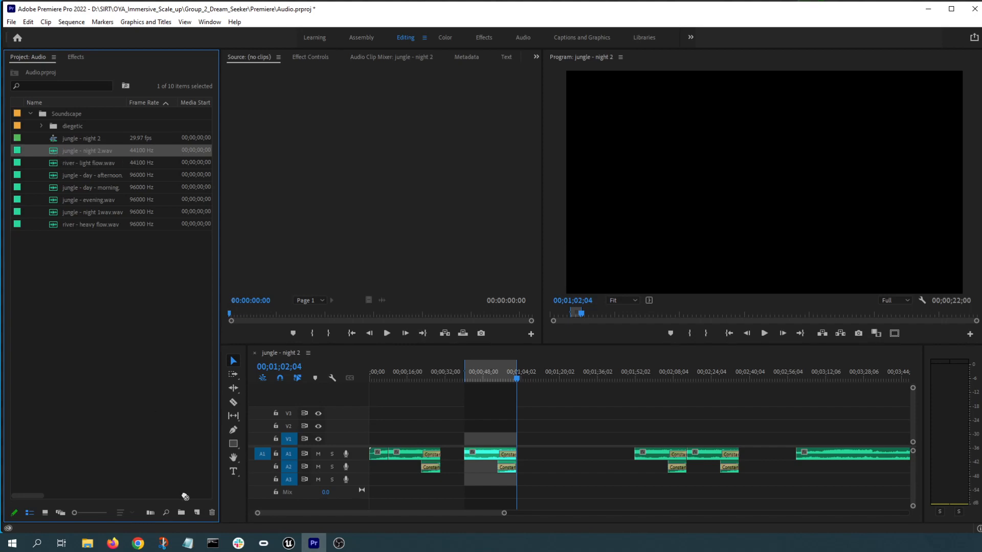
drag(185, 496, 199, 513)
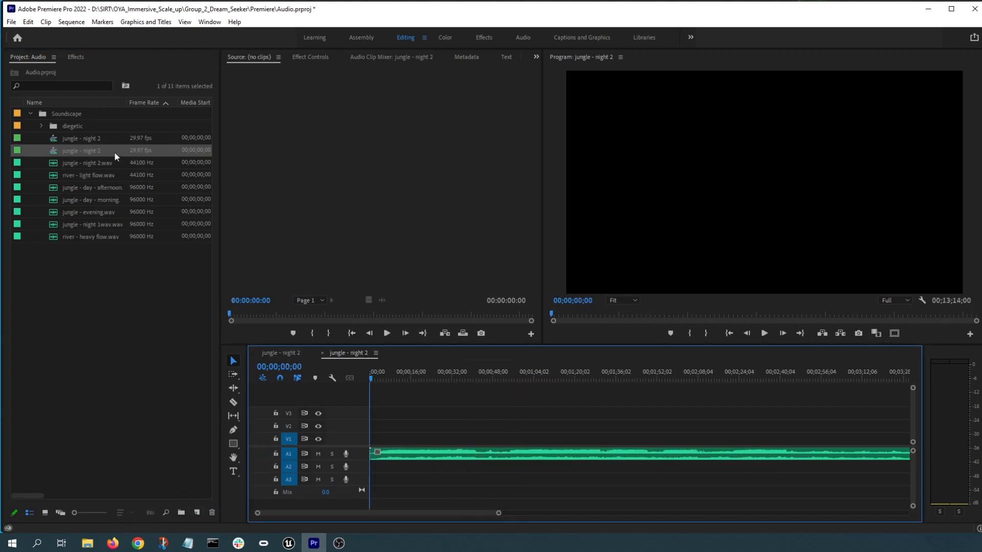
click(115, 151)
click(107, 151)
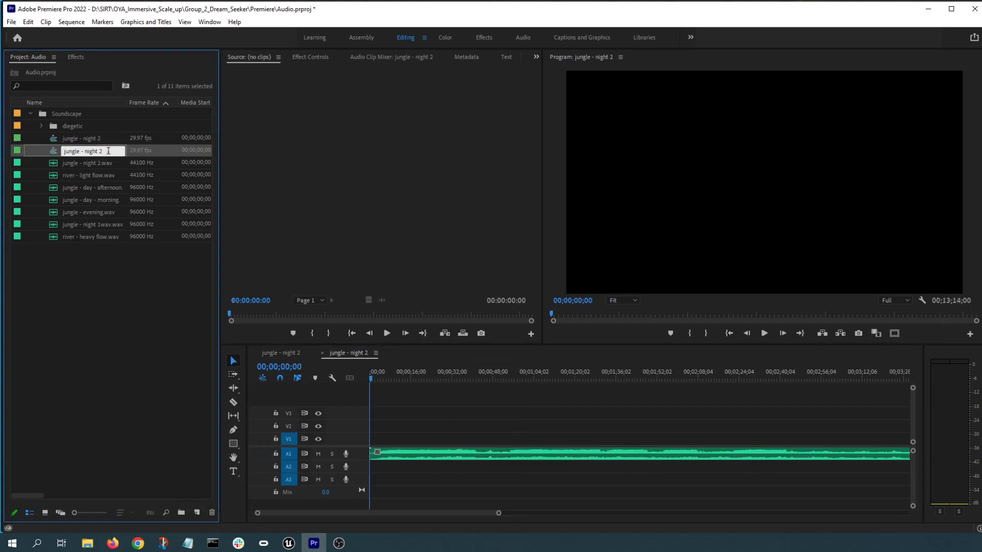
text(-tutorial)
key(Tab)
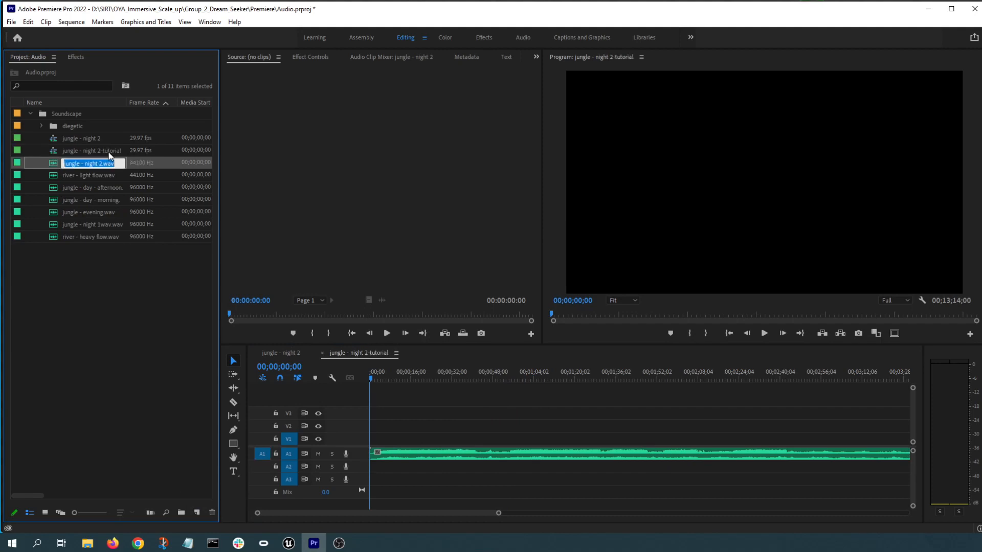
click(110, 348)
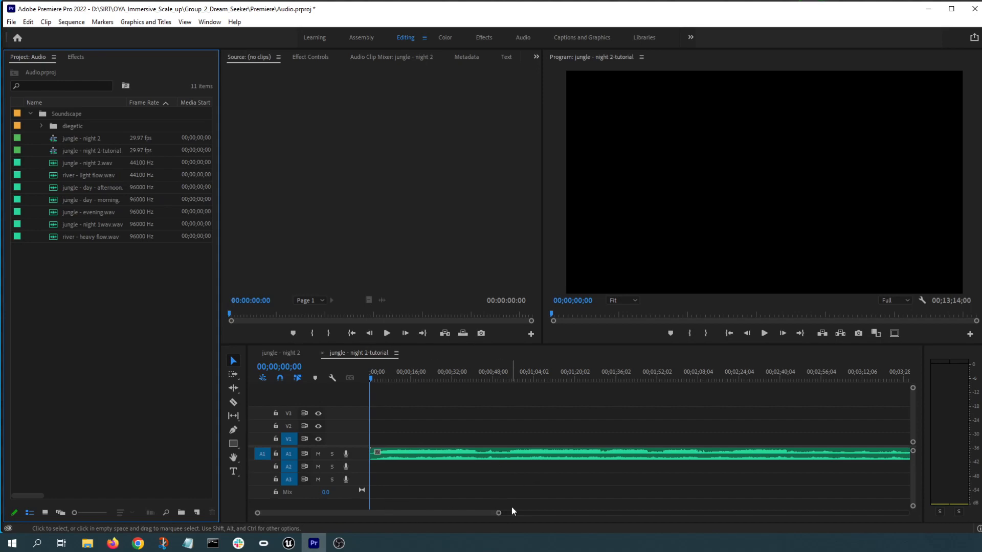
Fit the whole recording into the timeline view and increase the height of audio track A1
drag(499, 513, 799, 513)
drag(804, 372, 771, 372)
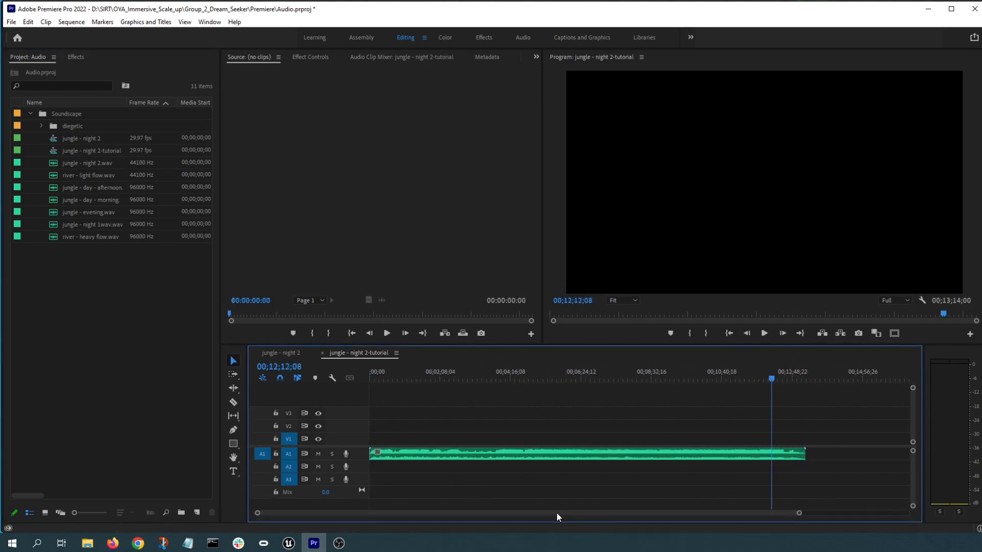
drag(799, 512, 667, 517)
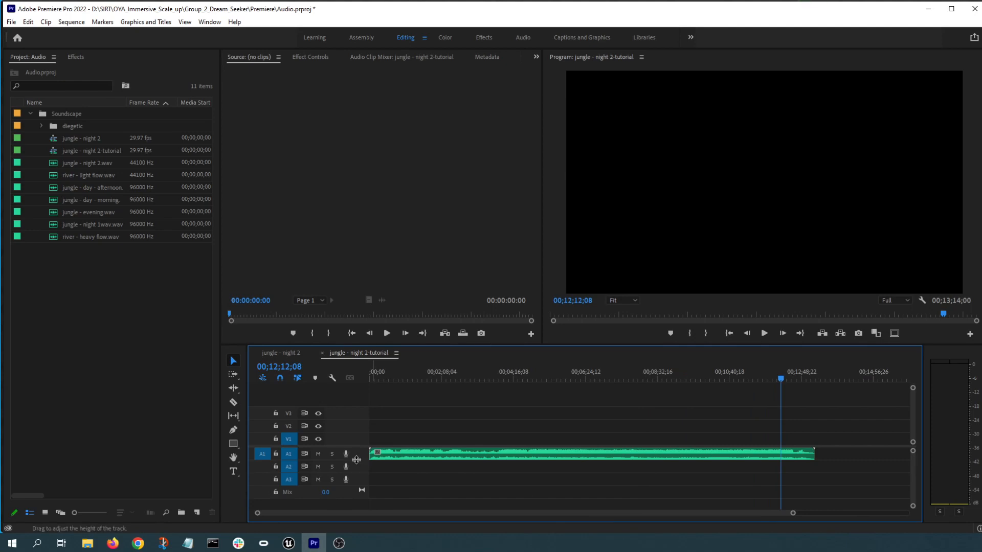
drag(356, 461, 356, 470)
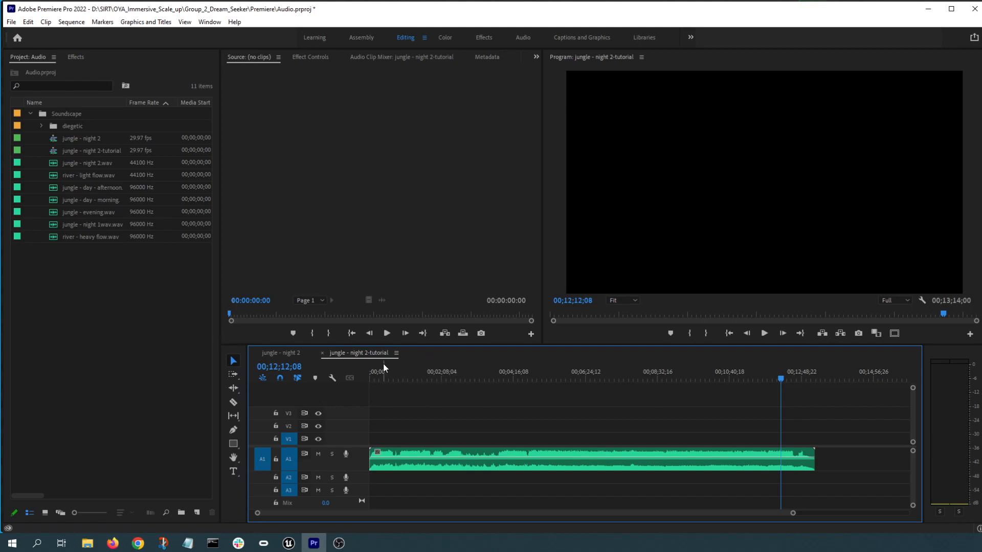
Listen to the recording at about the three-minute mark and examine its waveform from the beginning
click(471, 376)
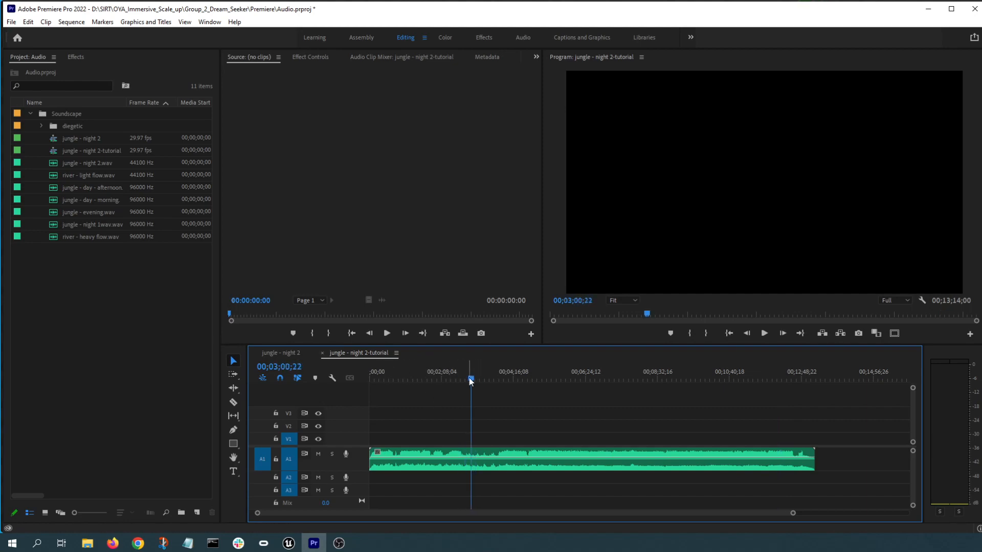
key(space)
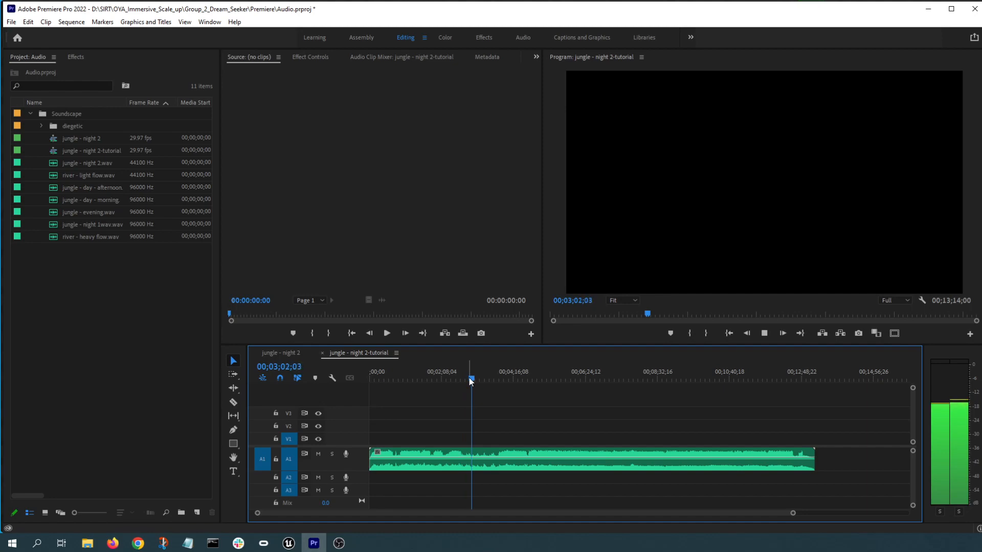
key(space)
drag(402, 378, 391, 378)
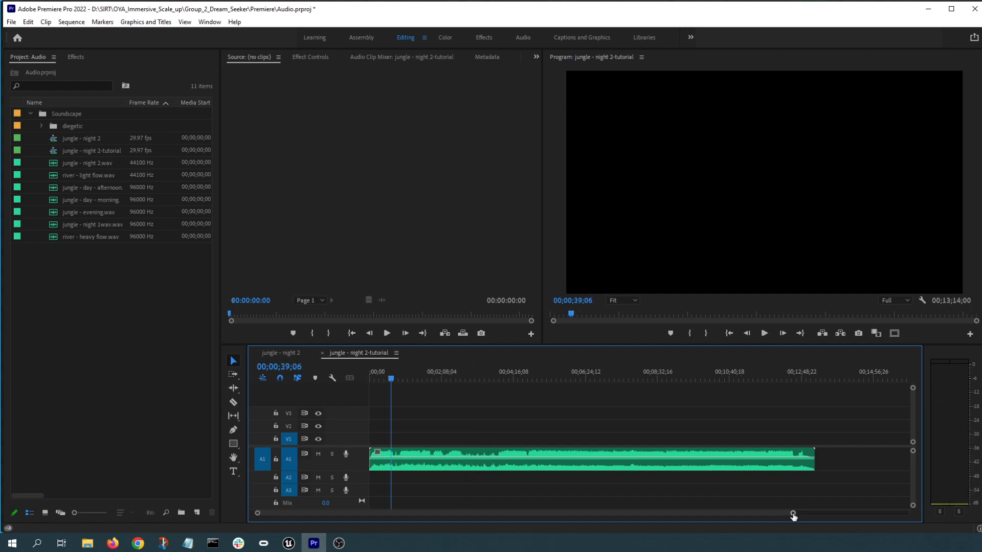
drag(792, 513, 753, 513)
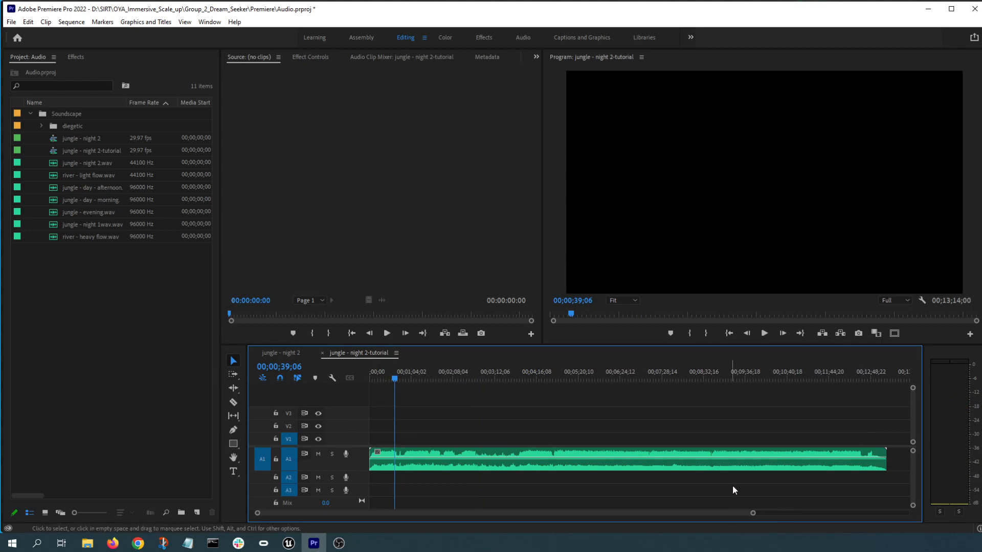
drag(753, 513, 377, 521)
drag(437, 514, 448, 513)
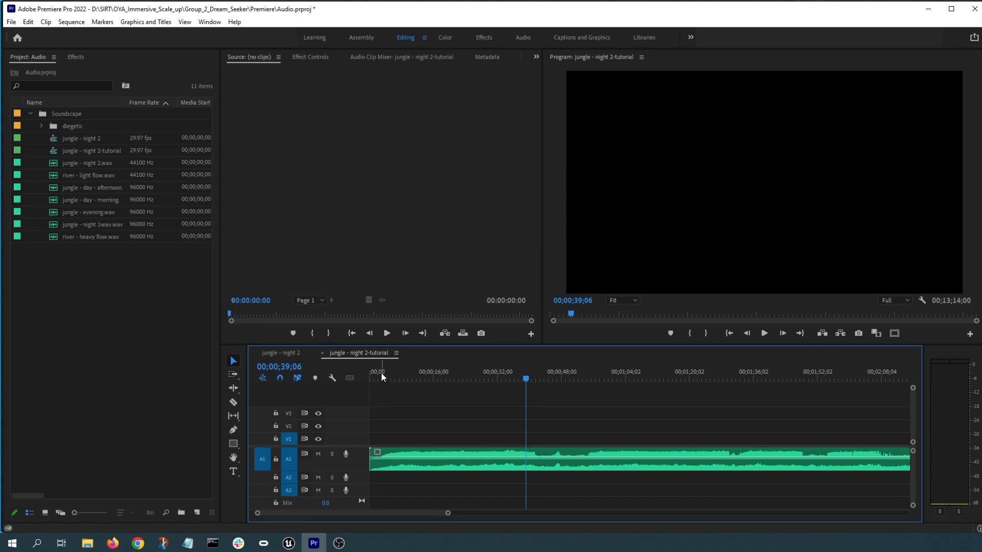
mouse_move(382, 374)
mouse_down()
mouse_move(370, 373)
mouse_move(393, 372)
mouse_move(370, 379)
mouse_move(385, 378)
mouse_up()
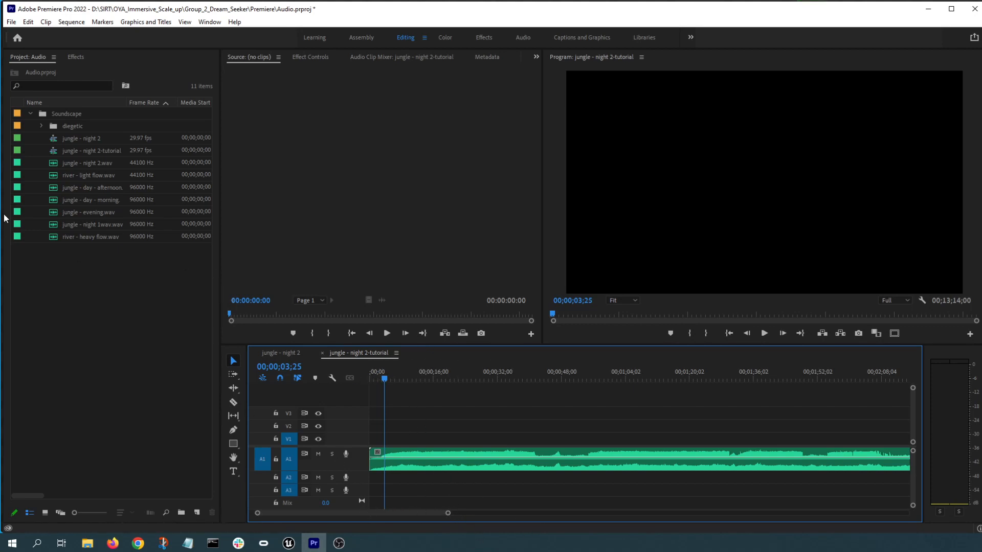
Split the recording on A1 with the Razor tool at 00;00;07;18
drag(448, 513, 458, 514)
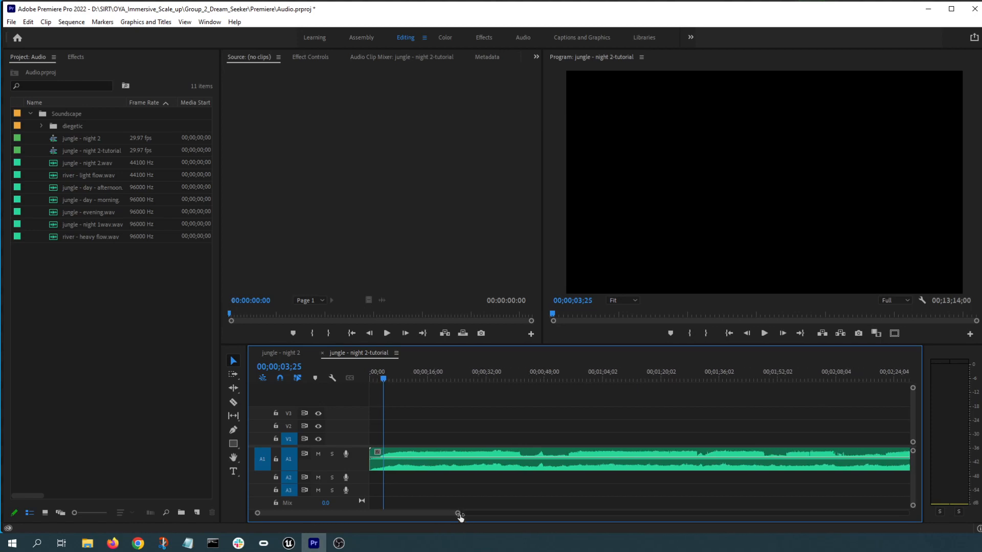
click(427, 463)
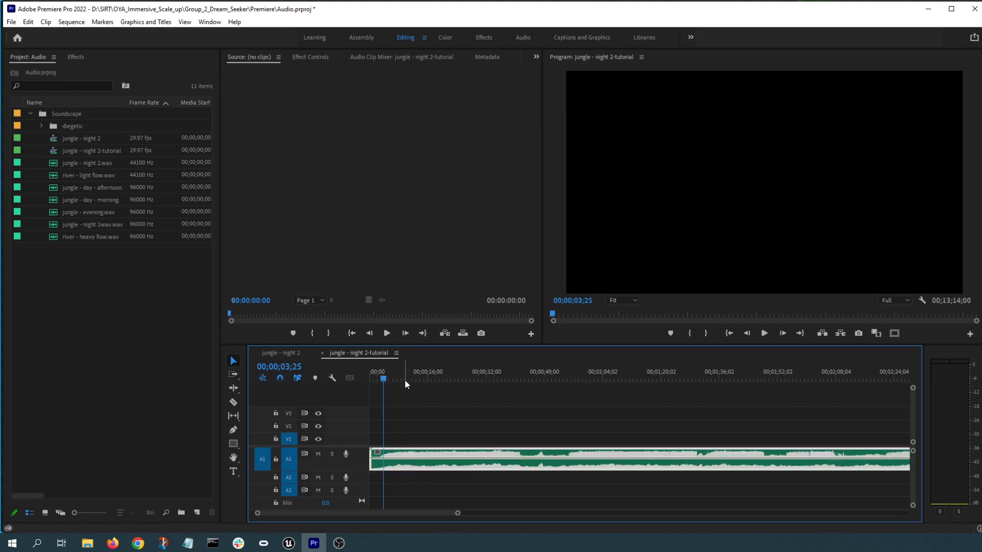
drag(389, 373, 397, 373)
key(c)
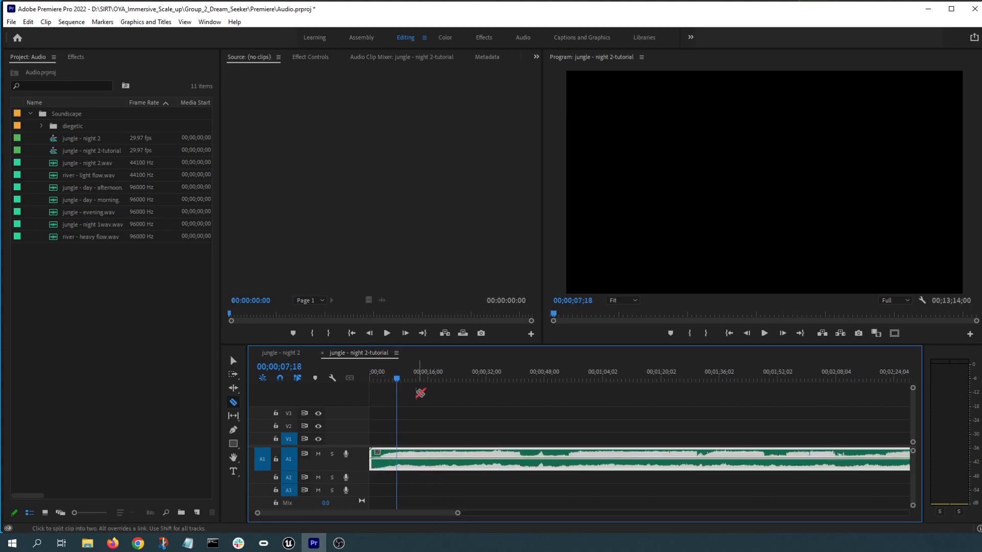
click(401, 456)
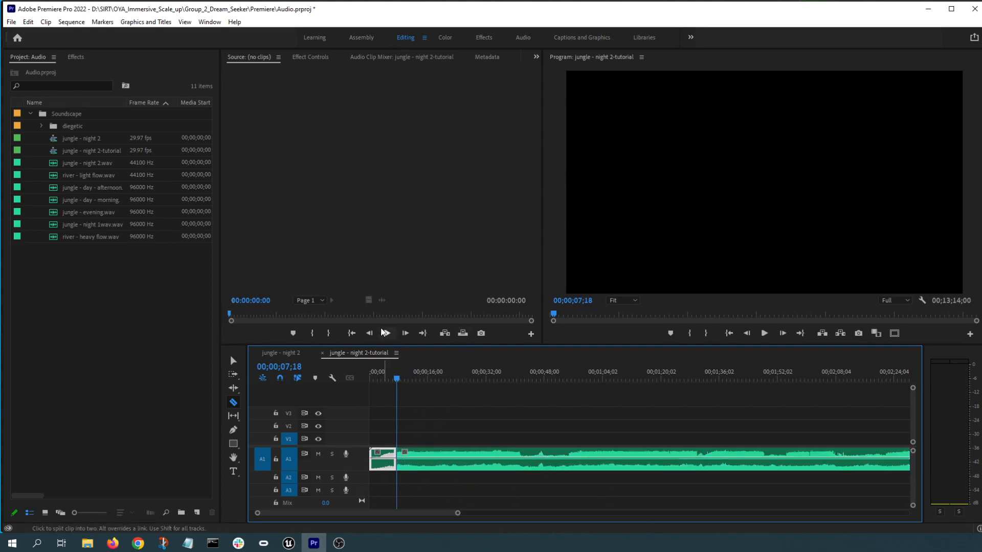
Play on from the first cut and split the recording on A1 again at 00;00;15;19
key(space)
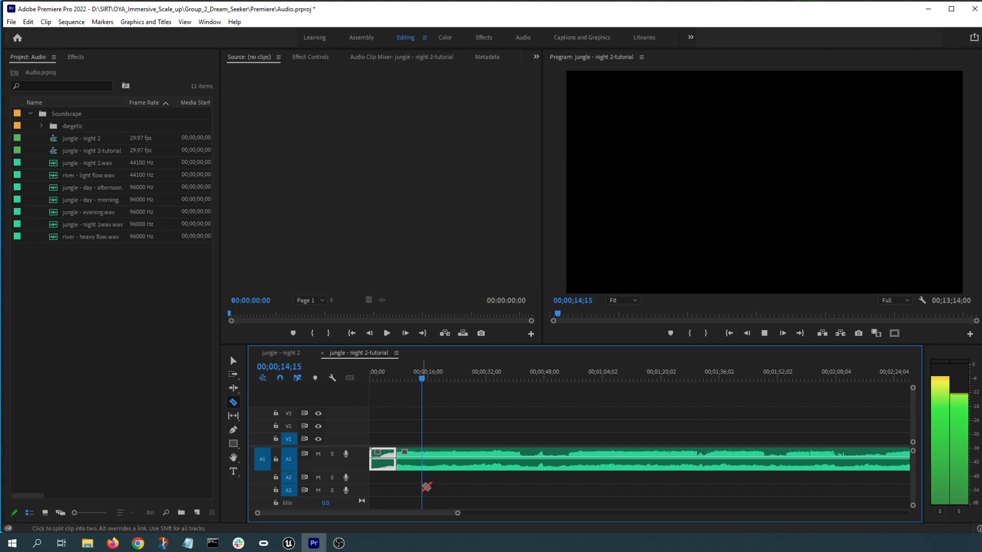
key(space)
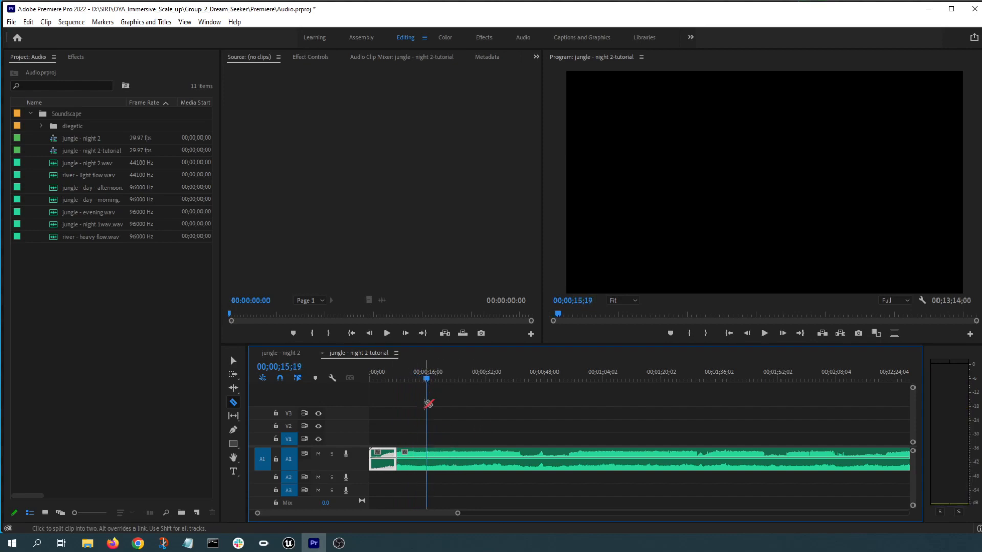
drag(457, 513, 307, 519)
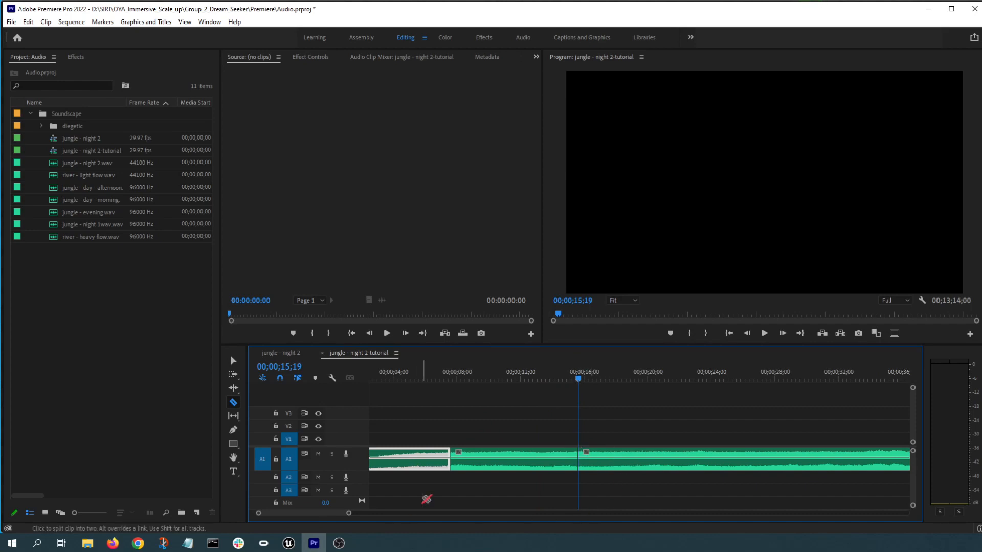
drag(348, 513, 399, 514)
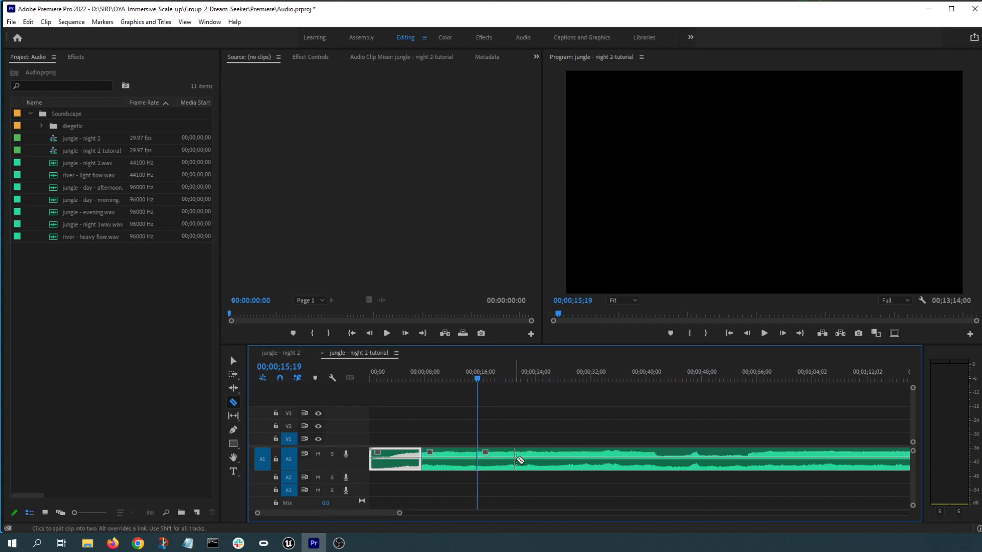
Separate the section between the two cuts from the rest of the recording, leaving gaps before and after it on A1
key(v)
mouse_move(506, 453)
mouse_down()
mouse_move(583, 455)
mouse_move(443, 452)
mouse_move(517, 454)
mouse_up()
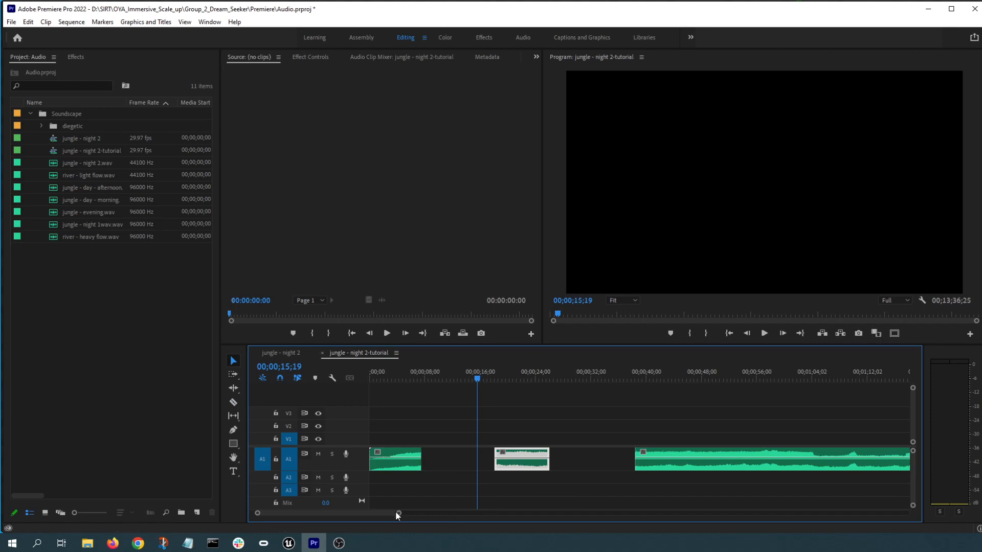
drag(398, 512, 339, 513)
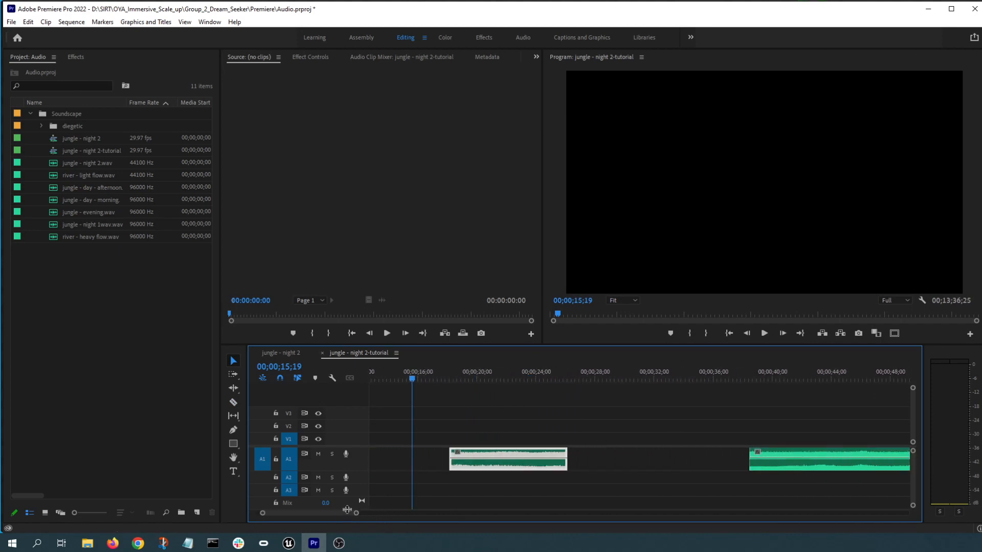
click(442, 483)
click(495, 468)
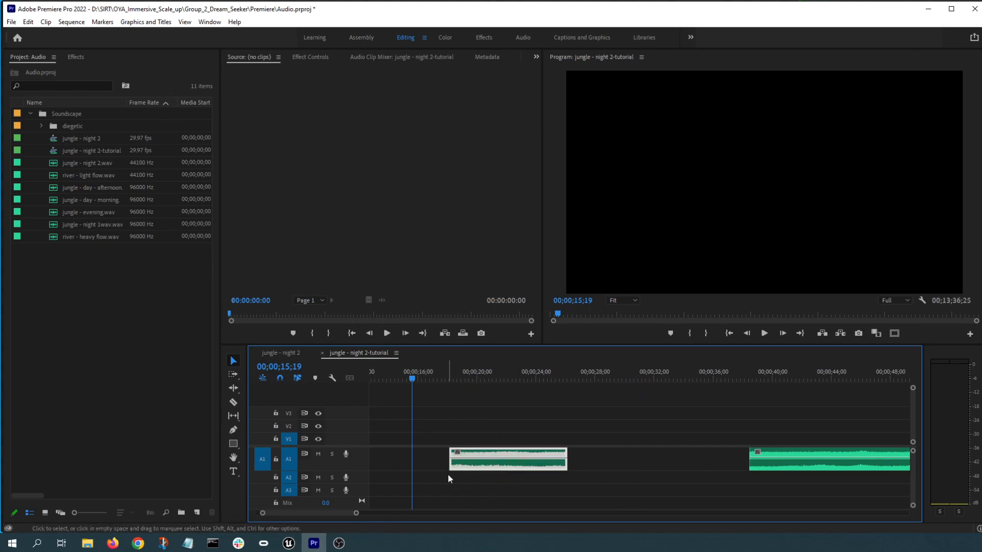
click(447, 474)
click(517, 465)
drag(432, 378, 442, 375)
click(476, 485)
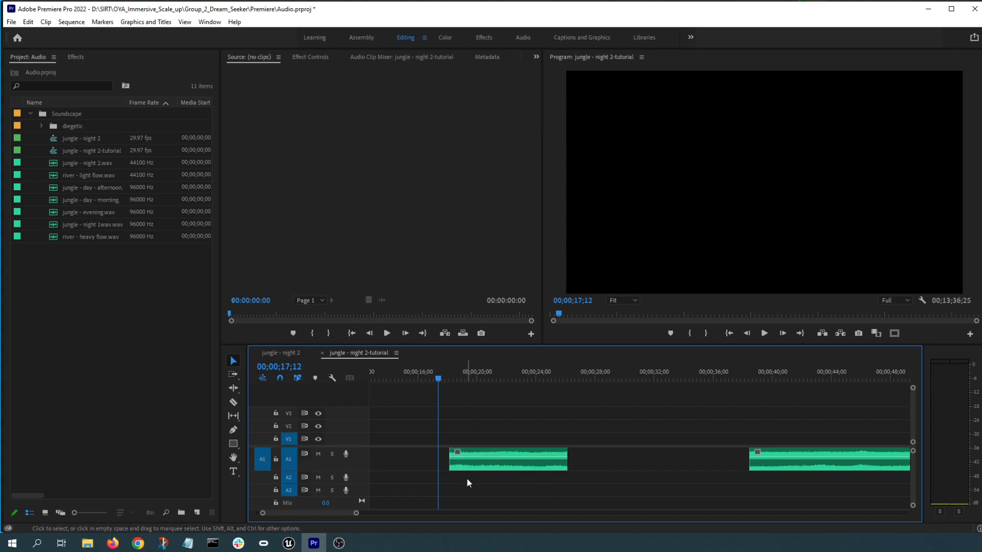
Play the separated section from its start and split it at 00;00;20;08
drag(444, 376, 449, 378)
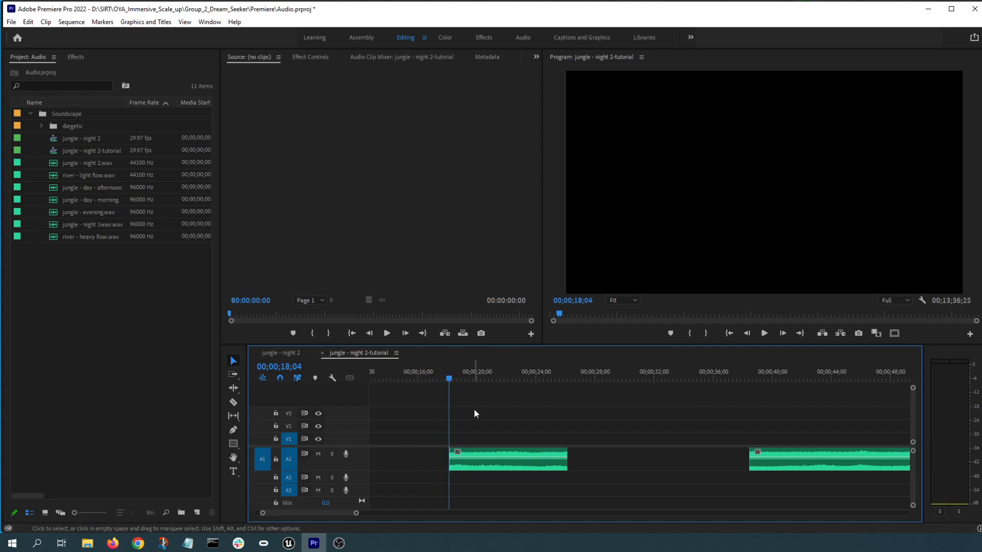
key(space)
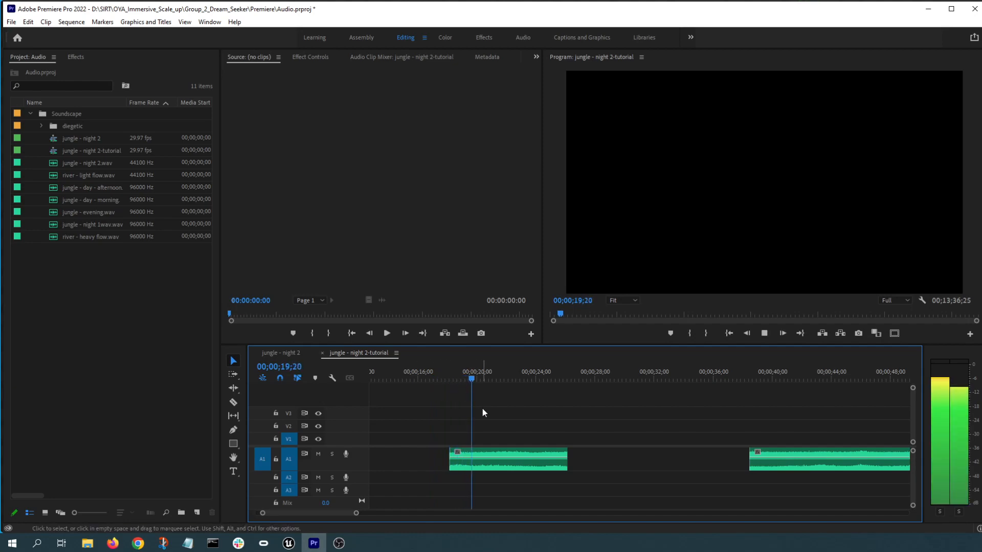
key(space)
key(c)
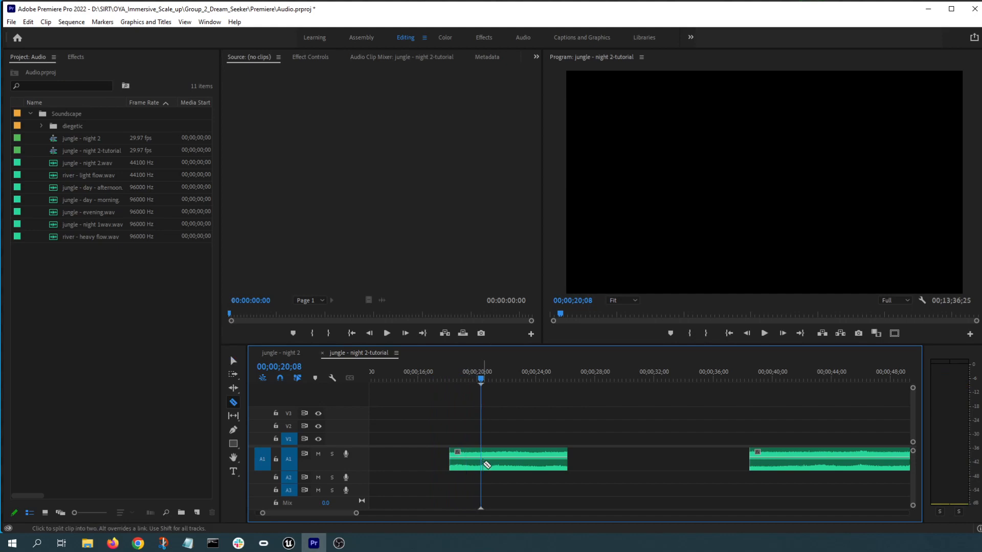
click(482, 463)
key(v)
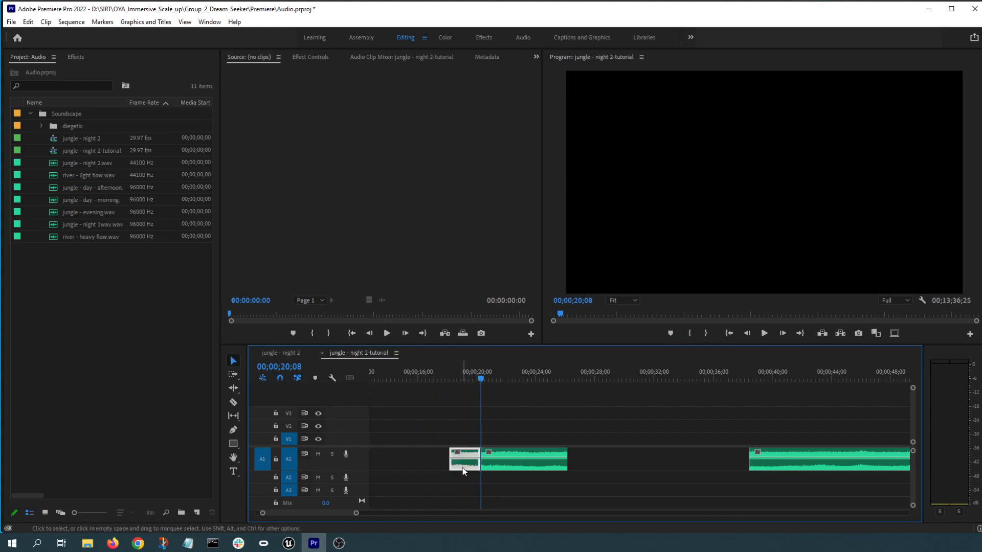
Duplicate the section's short opening piece and place the copy on track A2, aligned with the end of the section
click(537, 369)
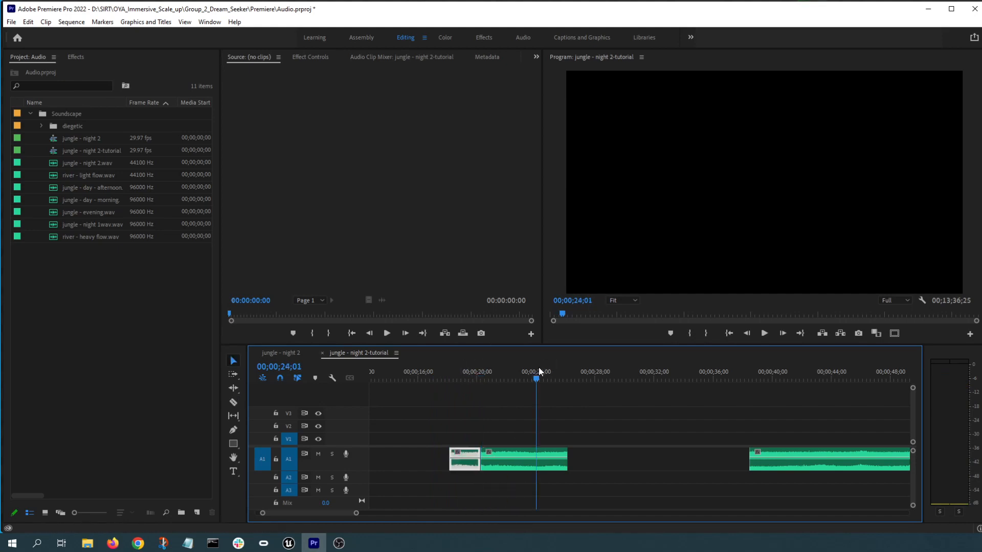
drag(539, 367, 579, 373)
key(ctrl+v)
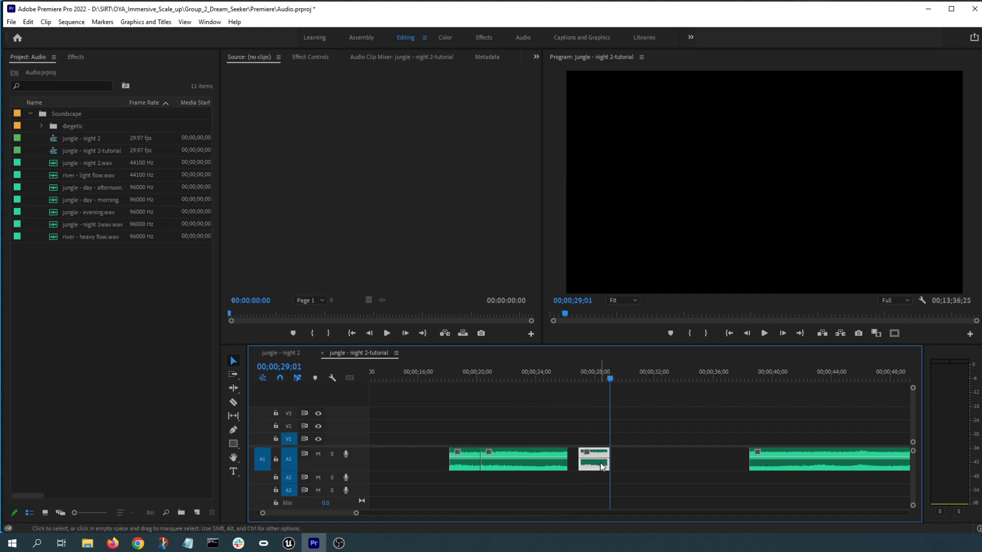
drag(597, 467, 554, 486)
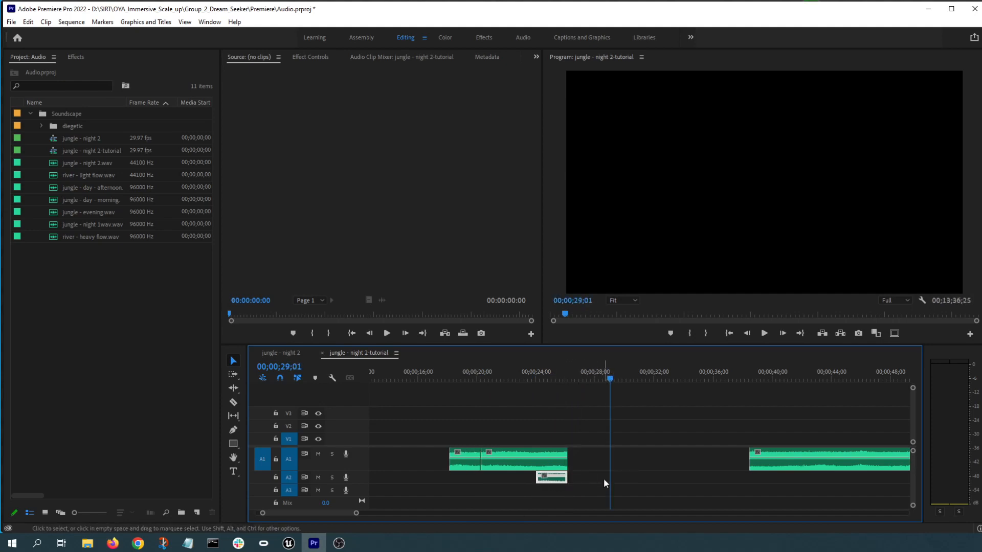
Apply a Constant Power crossfade to the end of the section on A1 and to the start of its copy on A2
click(461, 468)
click(553, 479)
click(466, 462)
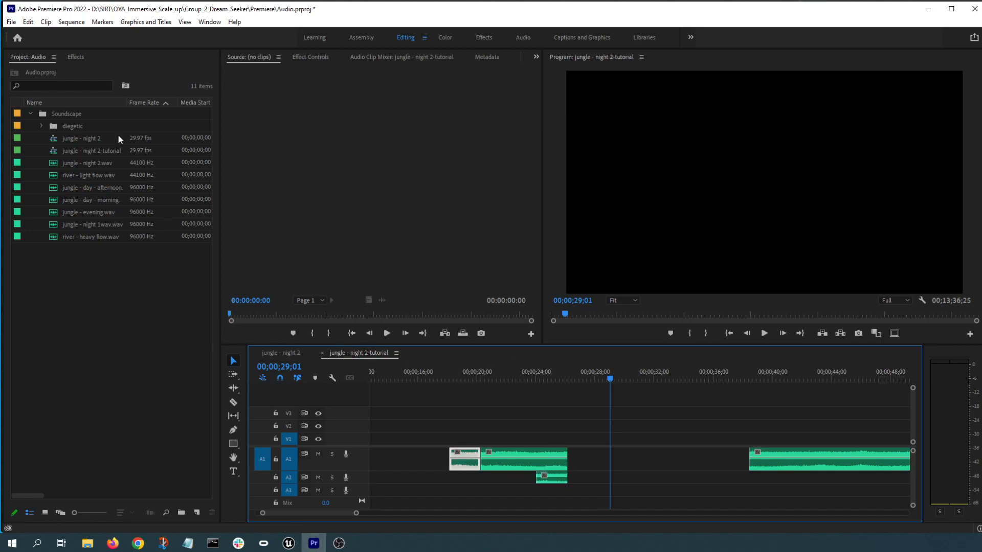
click(76, 58)
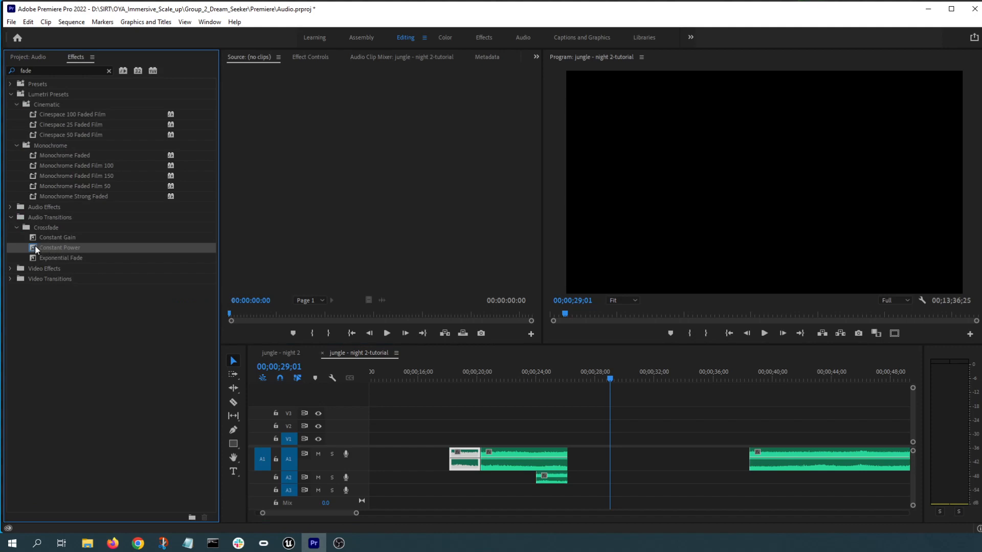
drag(31, 250, 524, 409)
drag(557, 465, 561, 464)
drag(34, 249, 542, 479)
Lengthen both Constant Power crossfades so they span nearly the whole overlap between the A1 and A2 clips
drag(356, 513, 317, 513)
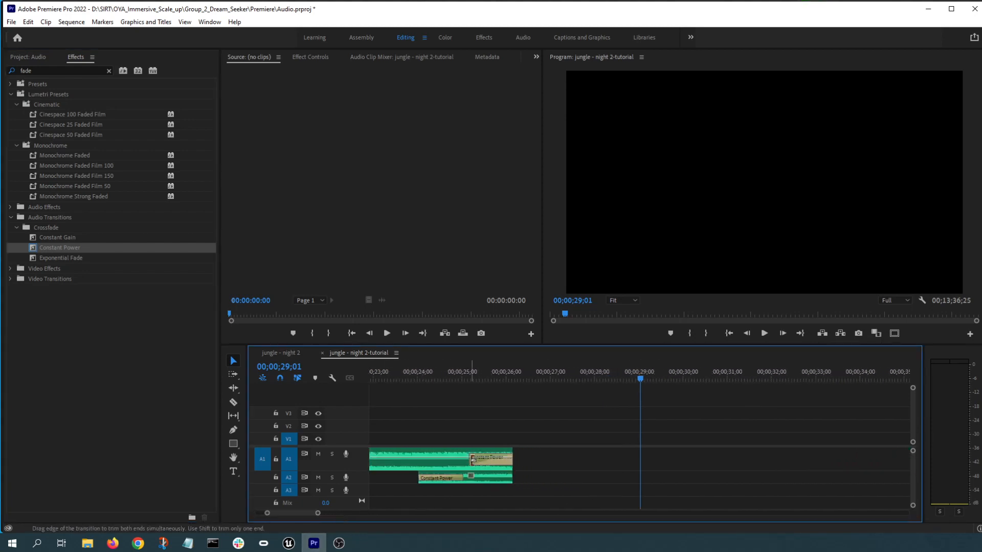
drag(473, 459, 511, 479)
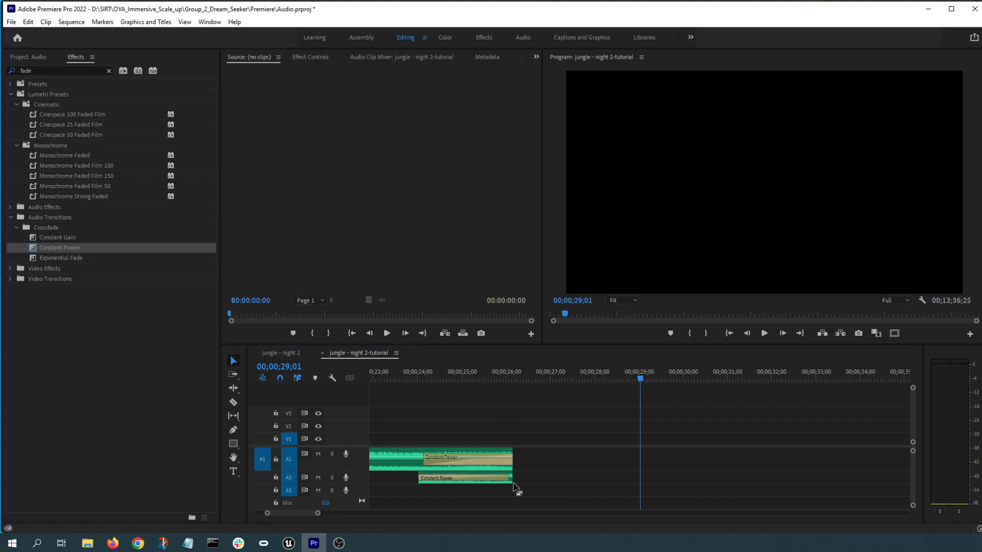
mouse_move(489, 378)
mouse_down()
mouse_move(515, 374)
mouse_move(506, 376)
mouse_up()
mouse_move(314, 514)
mouse_down()
mouse_move(329, 514)
mouse_move(315, 512)
mouse_up()
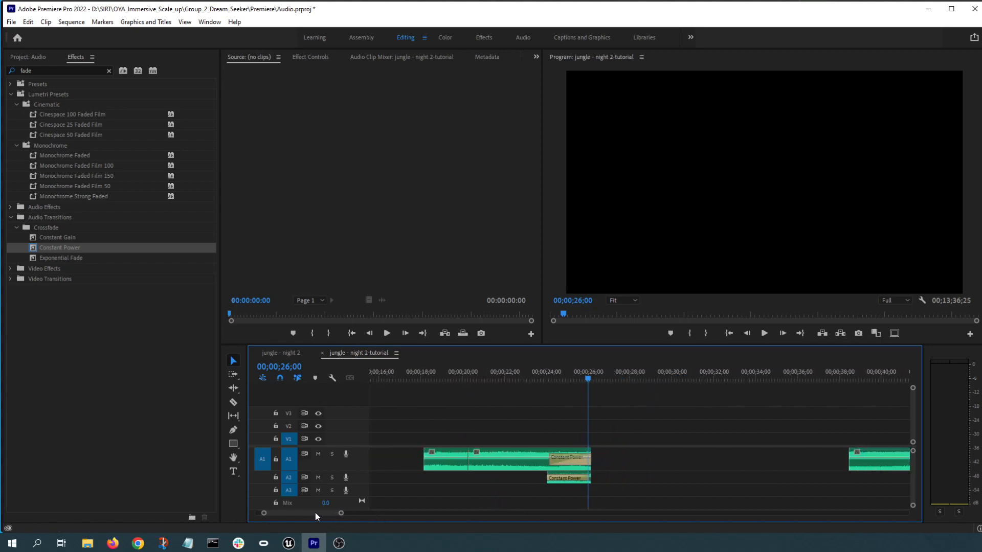
Delete the leftover parts of the recording after and before the crossfaded section on A1
drag(413, 375, 621, 374)
drag(340, 513, 419, 508)
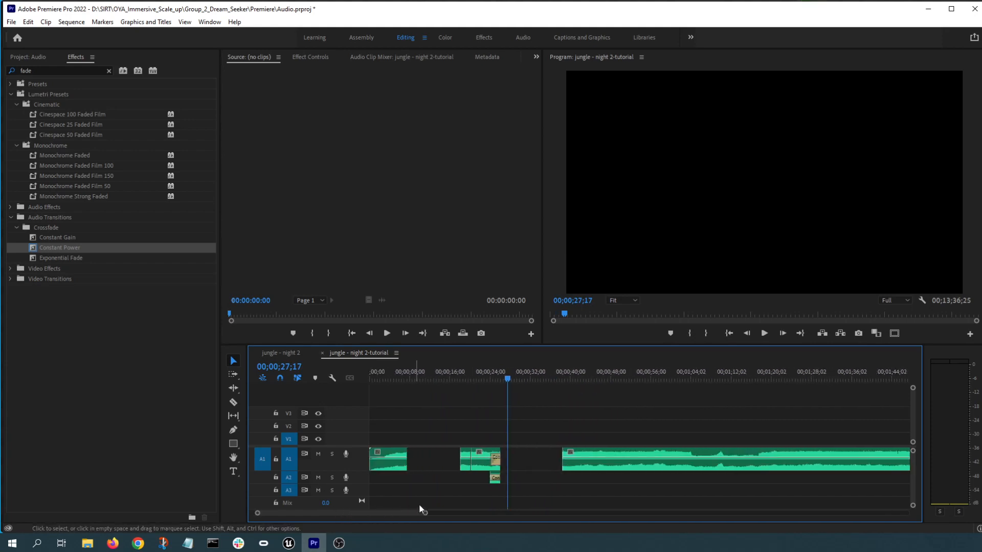
click(582, 467)
key(Delete)
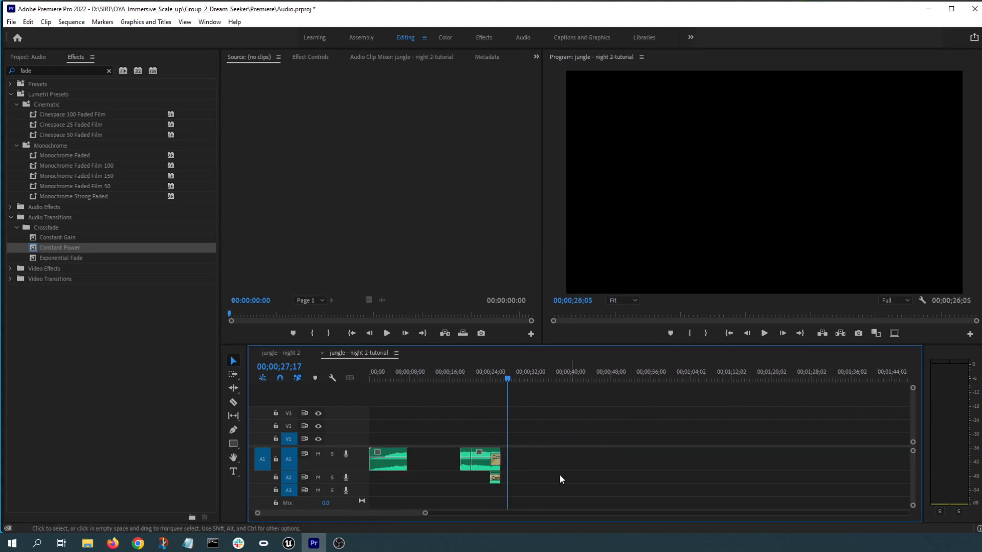
click(393, 466)
key(Delete)
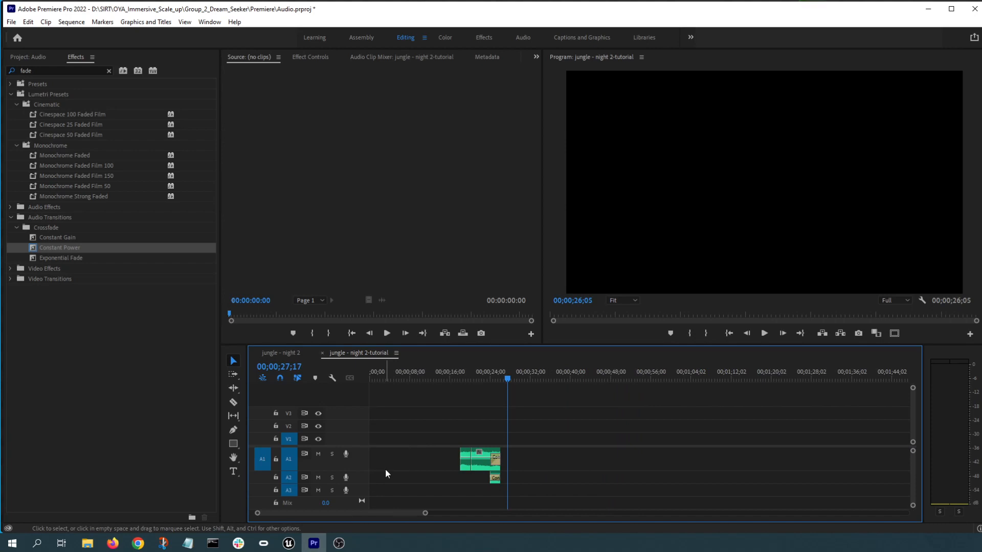
Copy the whole crossfaded section and paste it six times back to back, starting at 00;00;36;14
click(465, 463)
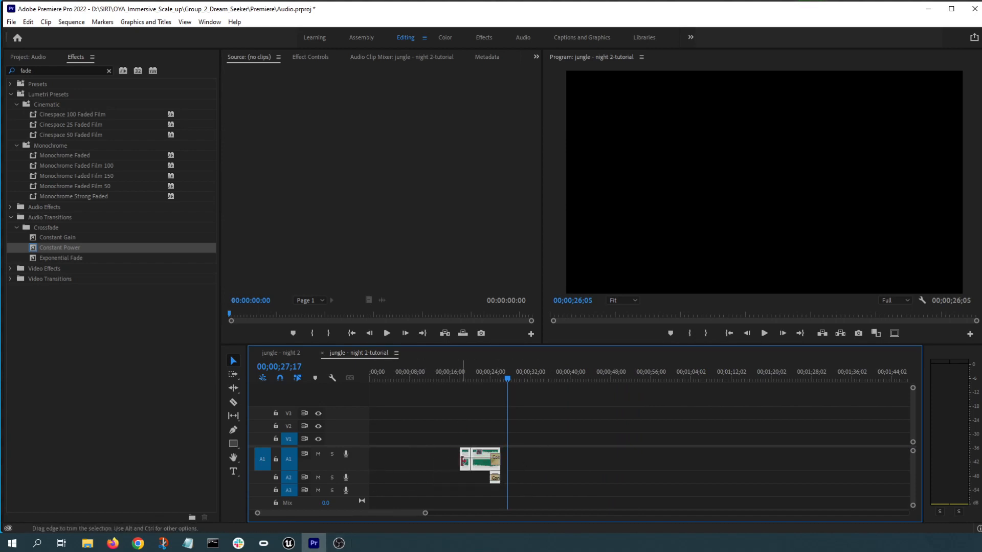
key(ctrl+c)
drag(536, 372, 553, 371)
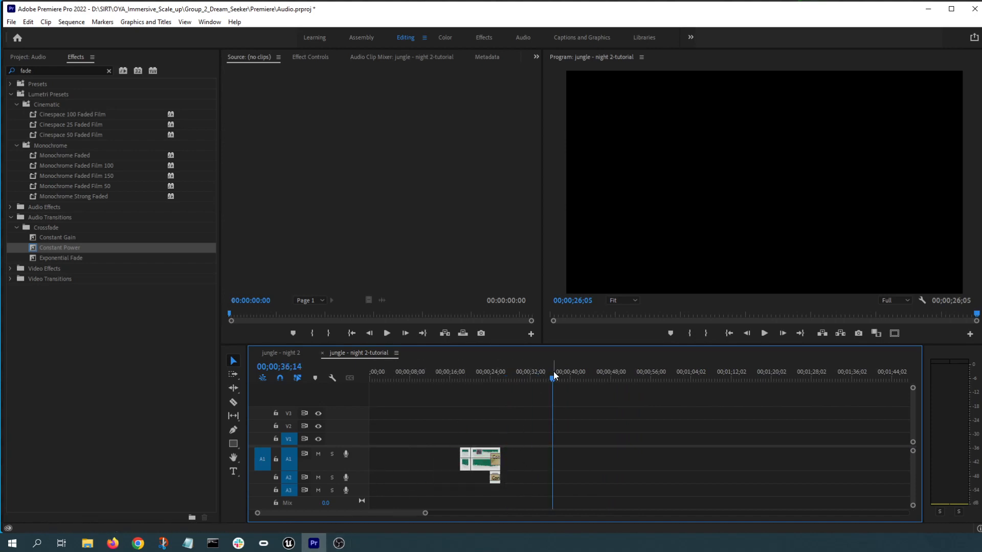
key(ctrl+v)
key(ctrl+v)
key(ctrl+v)
key(ctrl+v)
key(ctrl+v)
key(ctrl+v)
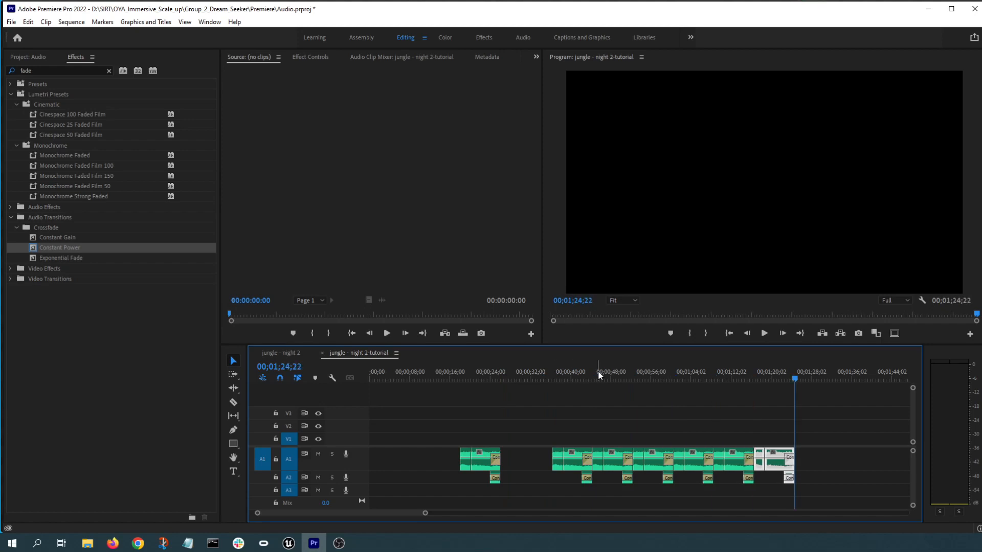
click(819, 465)
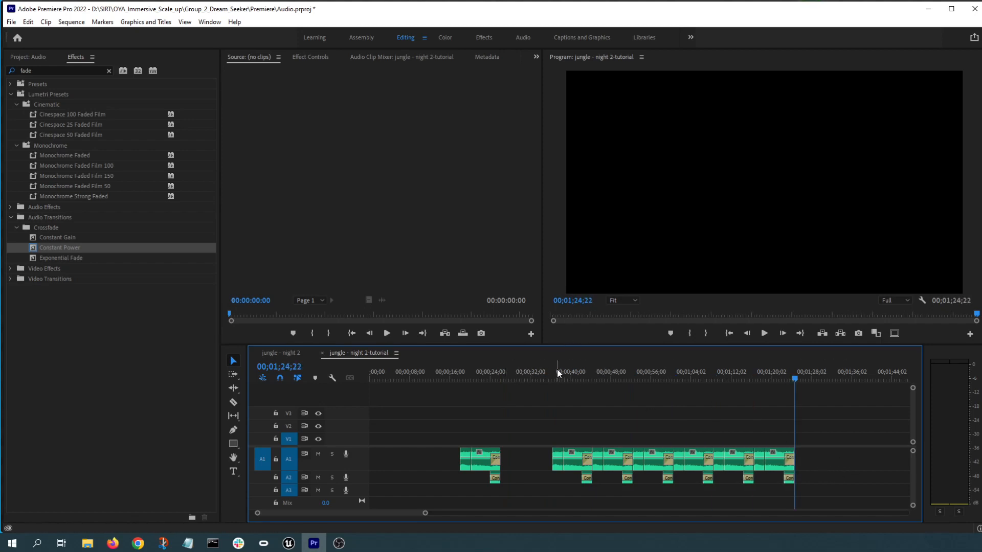
Play the pasted copies from 00;00;41;29 across the first join to check how the loop sounds
mouse_move(571, 370)
mouse_down()
mouse_move(583, 372)
mouse_move(581, 386)
mouse_up()
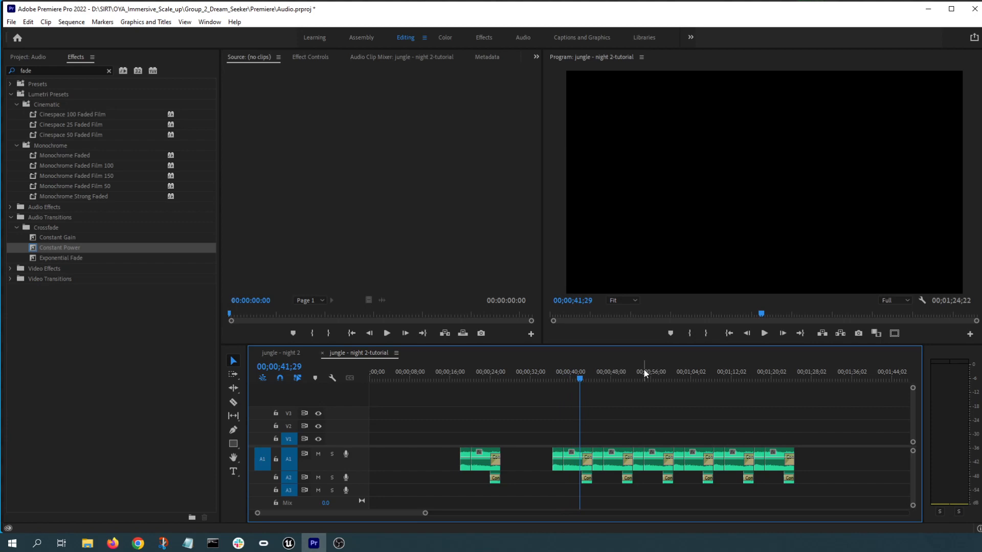
key(space)
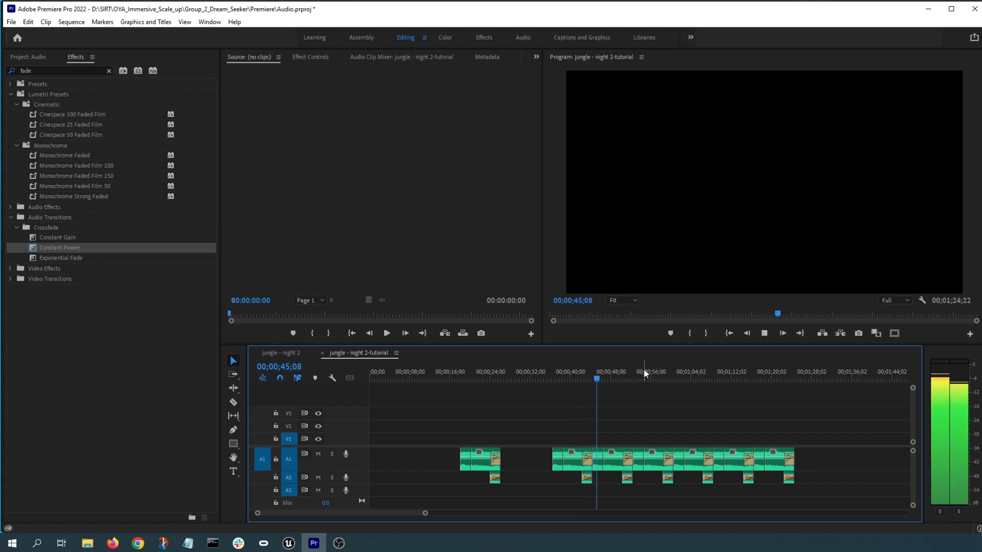
key(space)
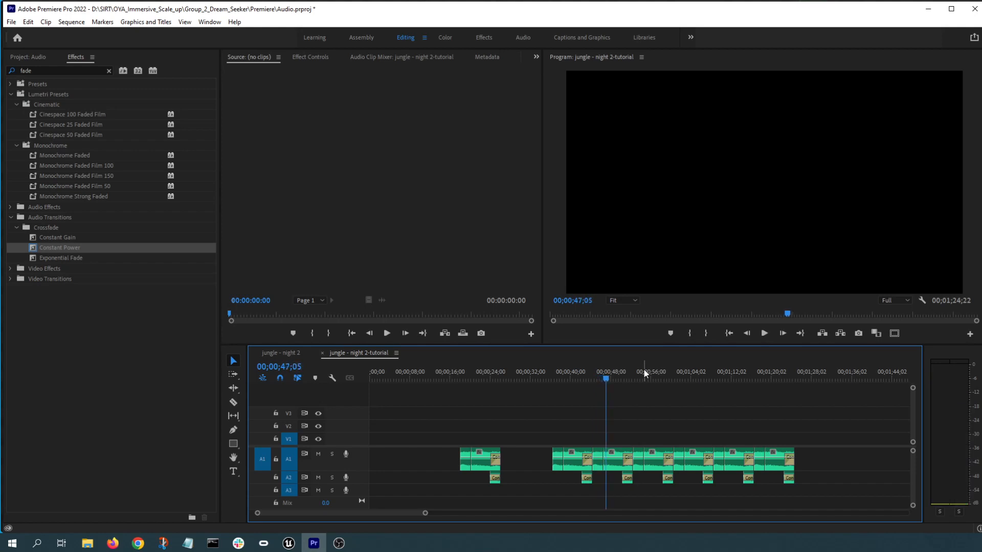
click(586, 371)
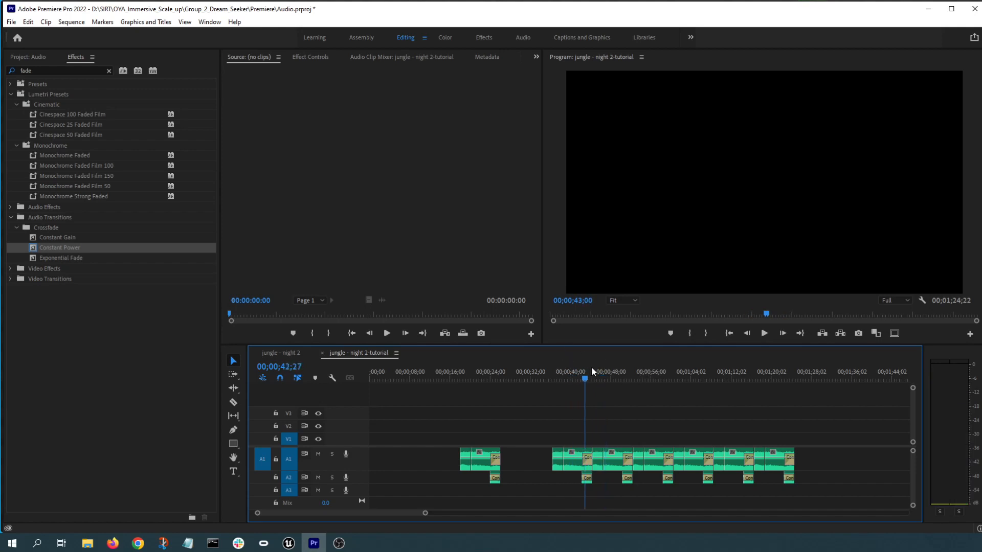
Shift the first pasted copy slightly earlier to detach it, and delete the remaining pasted copies
drag(533, 456, 558, 466)
drag(822, 496, 590, 399)
key(Delete)
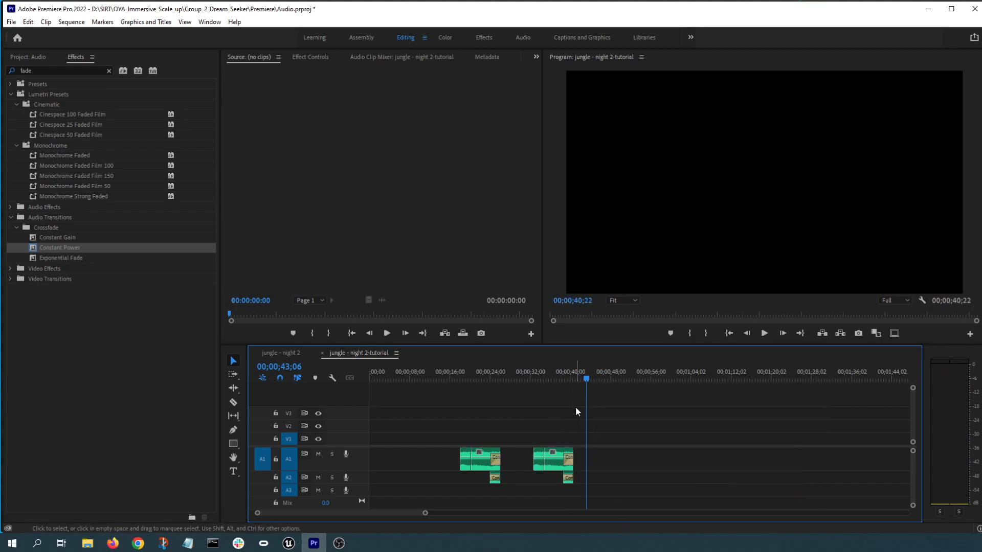
Paste the crossfaded section six more times back to back, leaving a gap after the single remaining copy
drag(582, 372, 597, 371)
key(ctrl+v)
key(ctrl+v)
key(ctrl+v)
key(ctrl+v)
key(ctrl+v)
key(ctrl+v)
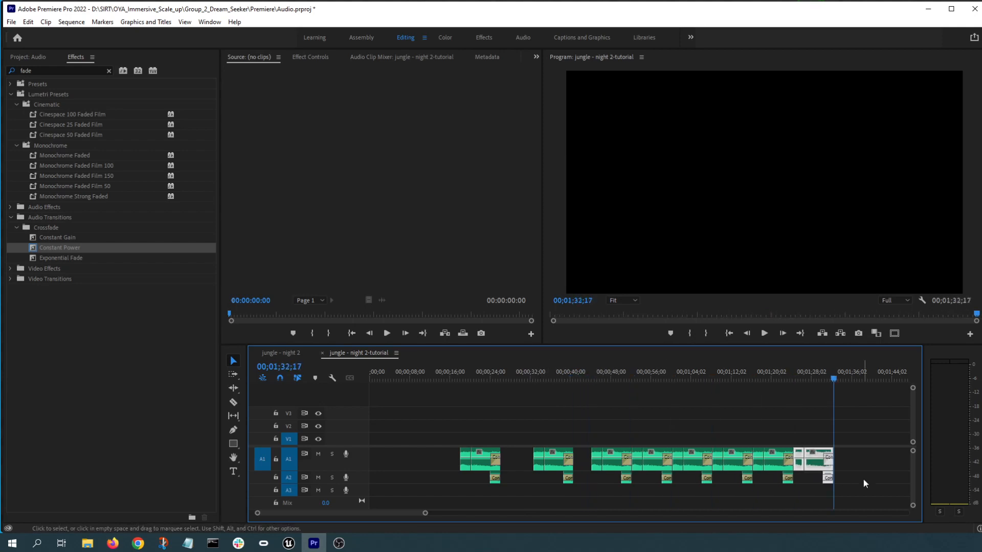
Delete the newly pasted run of six section copies
drag(588, 376, 846, 409)
drag(862, 493, 594, 391)
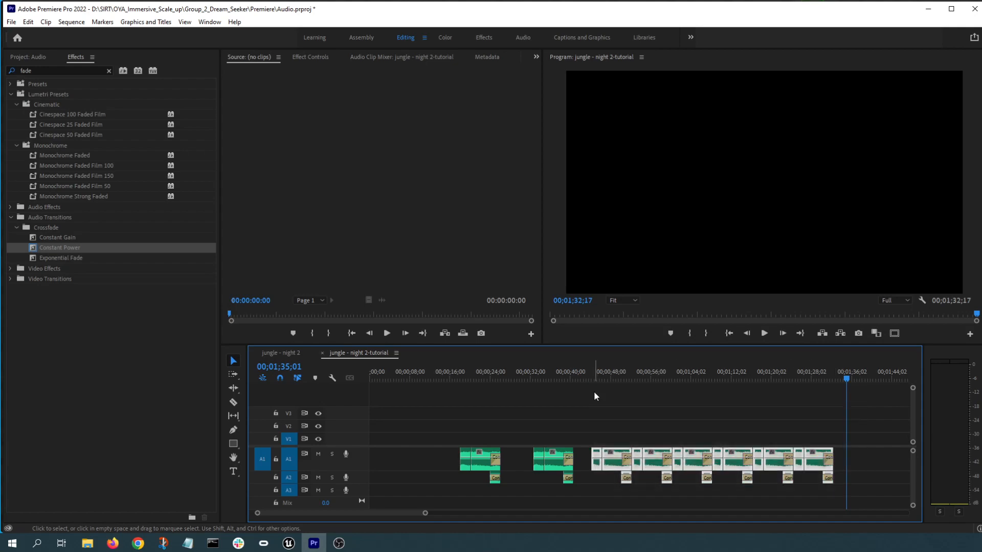
key(Delete)
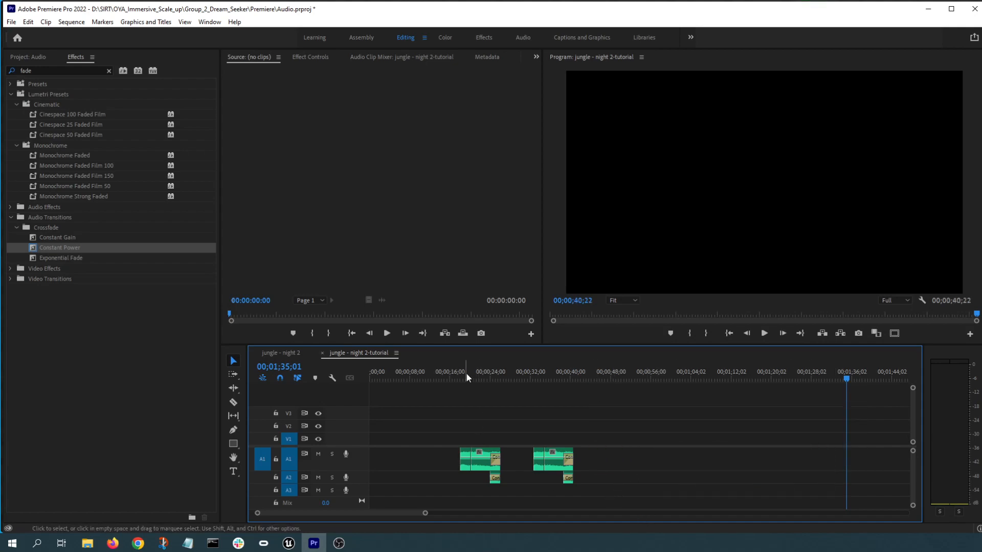
Mark the original section with an In point at 00;00;18;04 and an Out point at 00;00;26;04, deleting the extra copy
drag(441, 374, 462, 377)
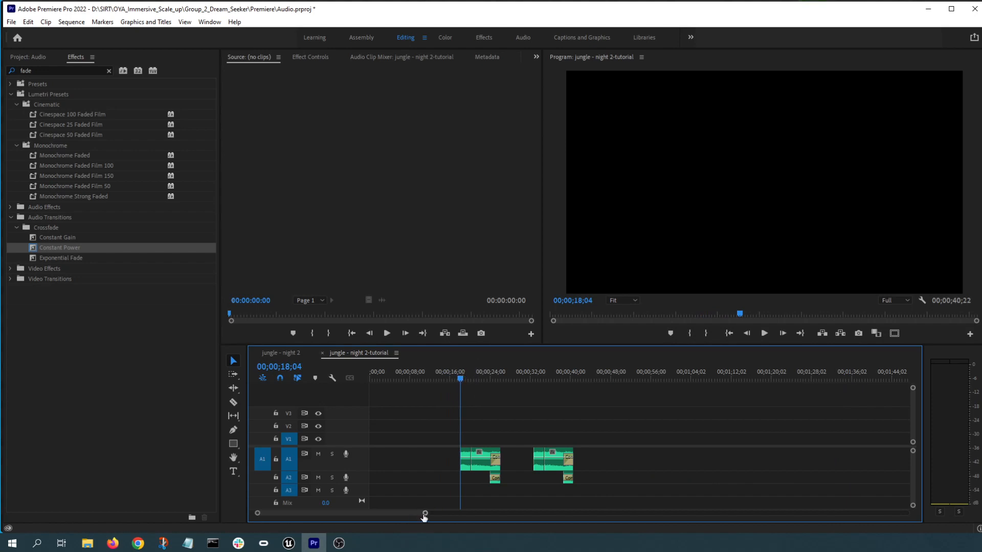
key(i)
drag(633, 486, 523, 437)
key(Delete)
drag(511, 374, 508, 374)
key(o)
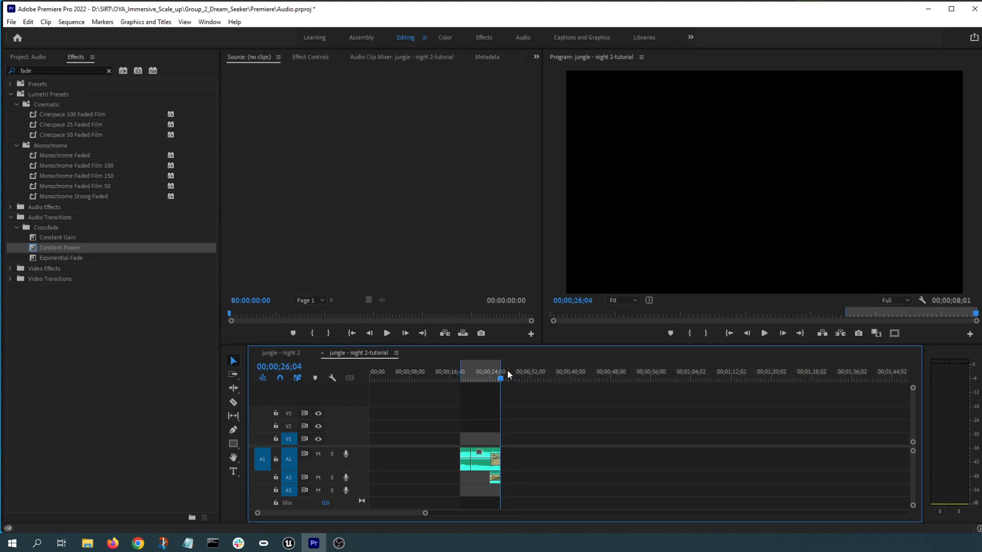
Fine-tune the Out point to the exact end of the audio clips, making the marked range 00;00;08;01 long
drag(424, 513, 369, 507)
drag(435, 377, 404, 381)
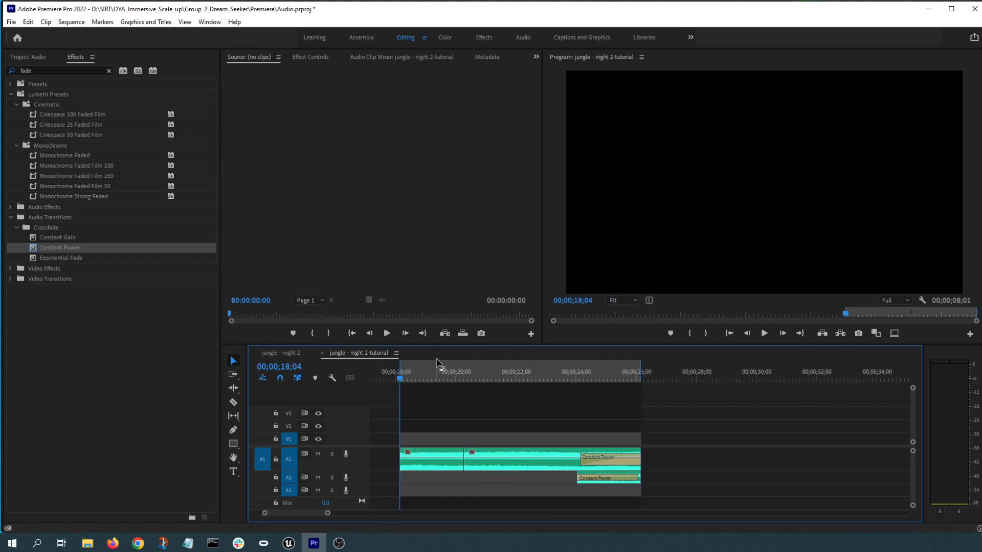
drag(581, 374, 642, 373)
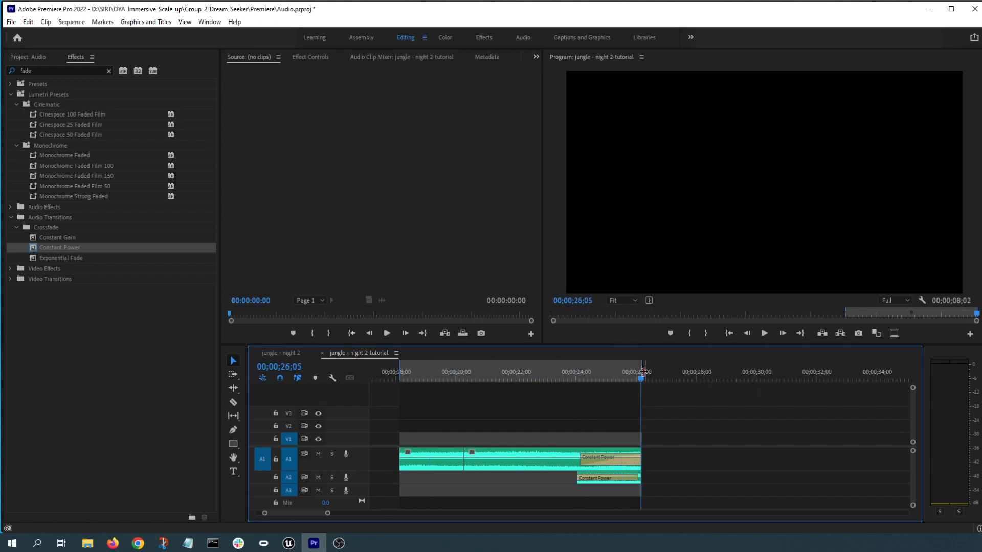
drag(327, 513, 301, 511)
mouse_move(634, 381)
mouse_down()
mouse_move(655, 379)
mouse_move(524, 370)
mouse_move(644, 383)
mouse_up()
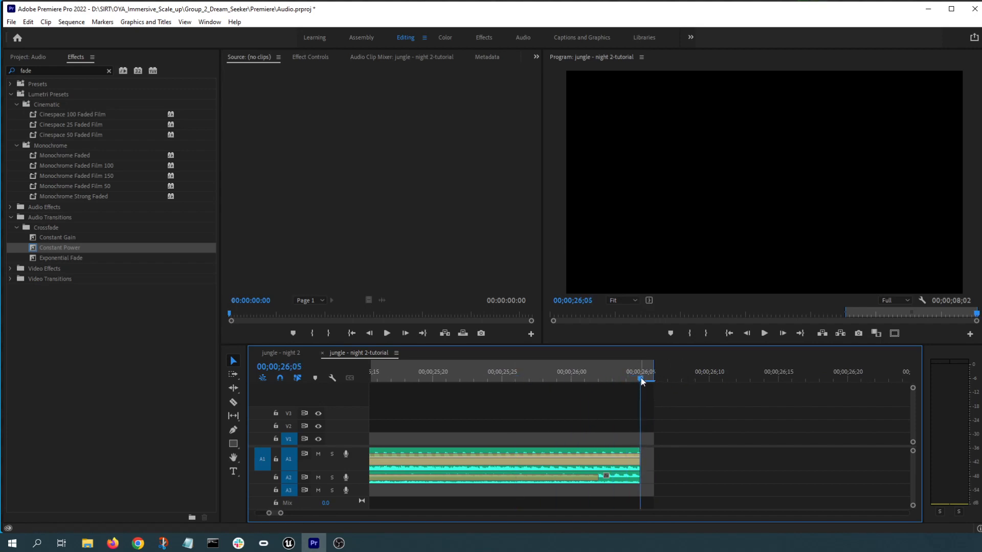
drag(642, 380, 627, 383)
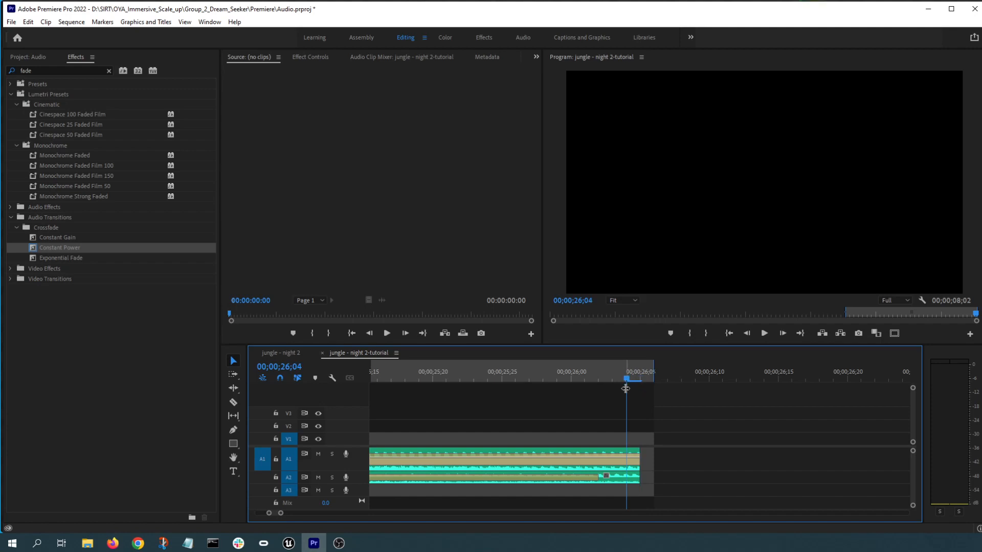
mouse_move(636, 378)
mouse_down()
mouse_move(527, 370)
mouse_move(638, 379)
mouse_up()
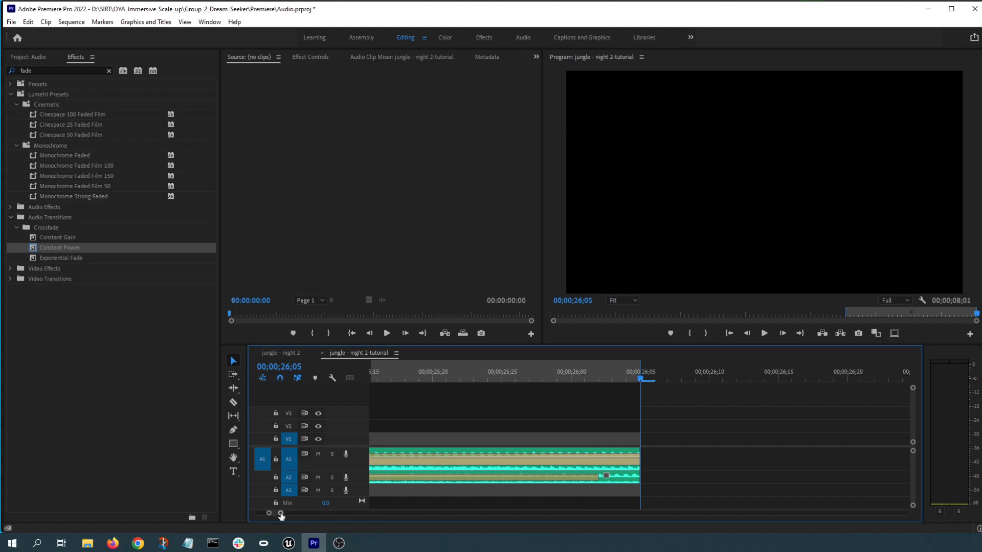
drag(280, 515, 338, 514)
click(527, 369)
drag(527, 368, 521, 371)
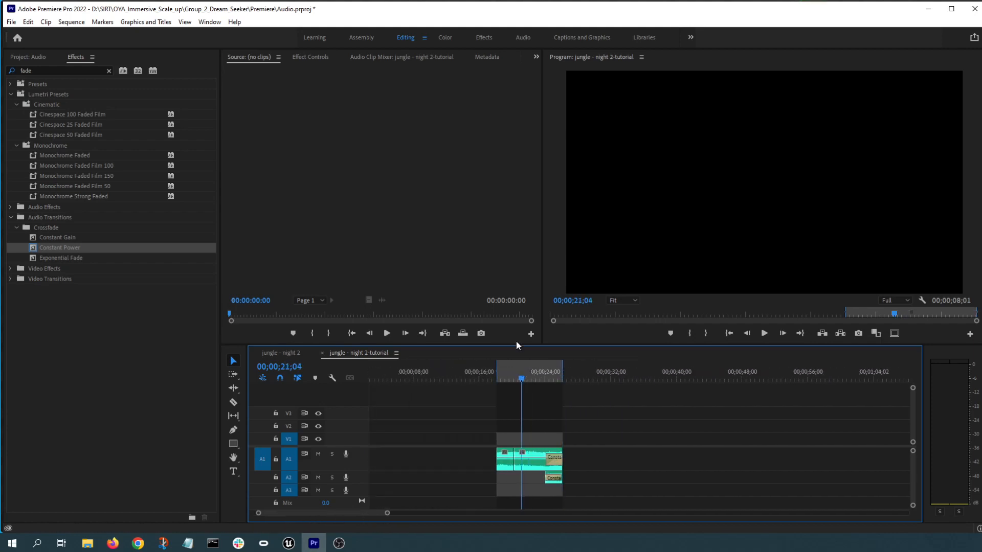
Open the media export settings for the marked range and check the available Waveform Audio presets, keeping WAV 48 kHz 16-bit
click(10, 22)
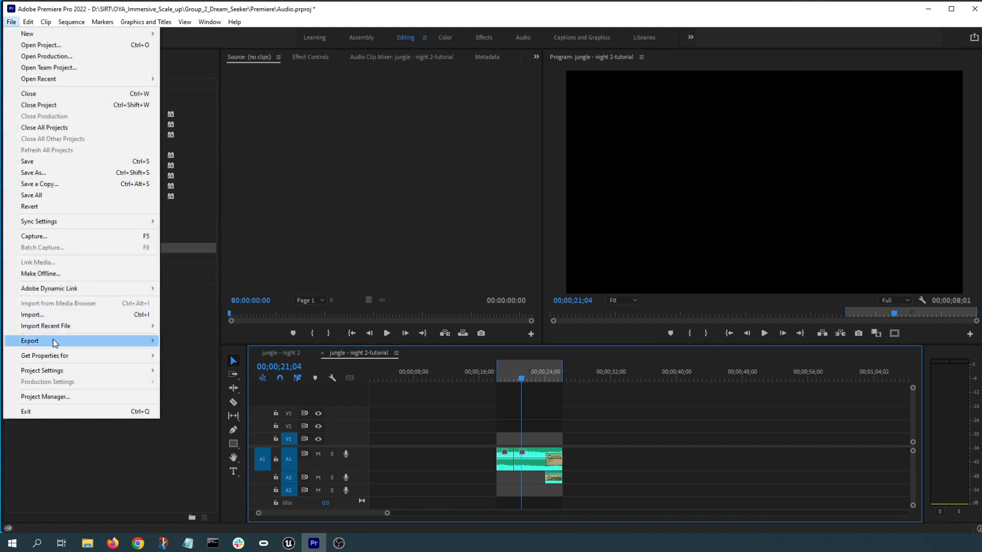
mouse_move(55, 341)
click(235, 340)
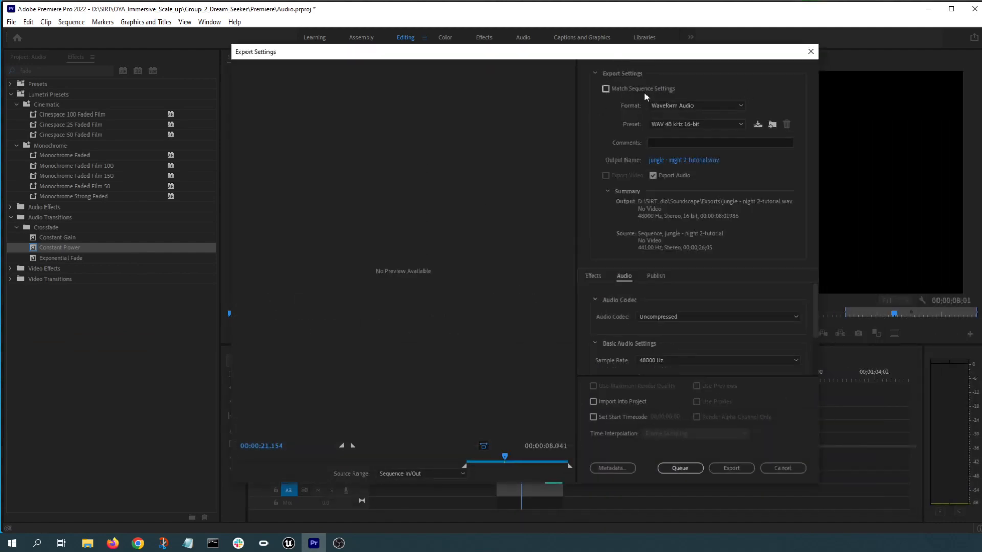
click(698, 125)
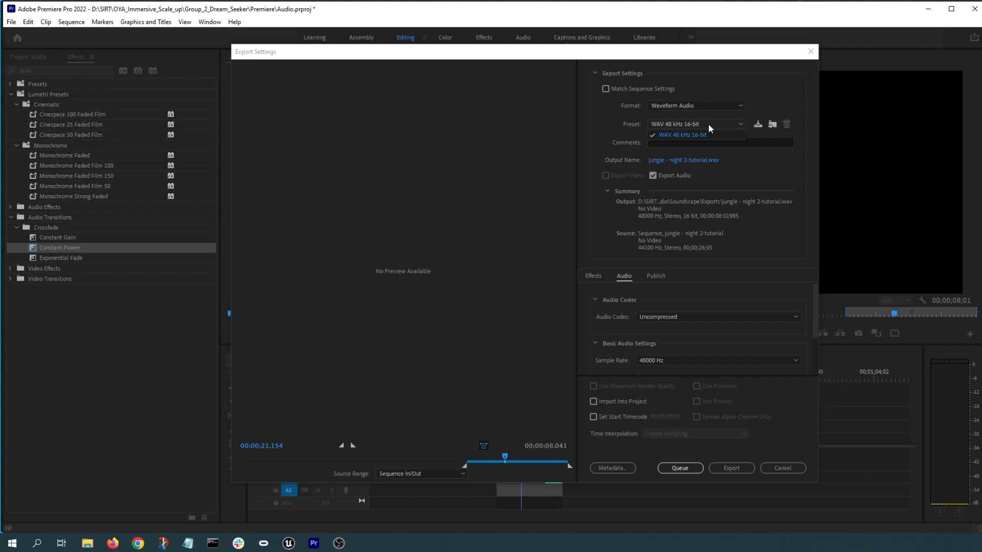
click(708, 125)
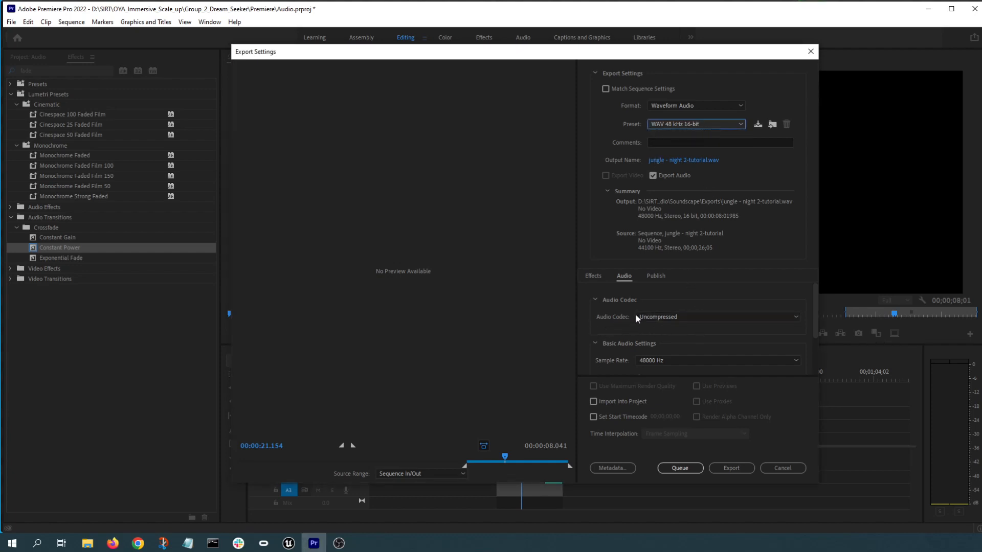
Set the export's audio codec to IMA ADPCM, keeping the 44100 Hz sample rate
click(657, 316)
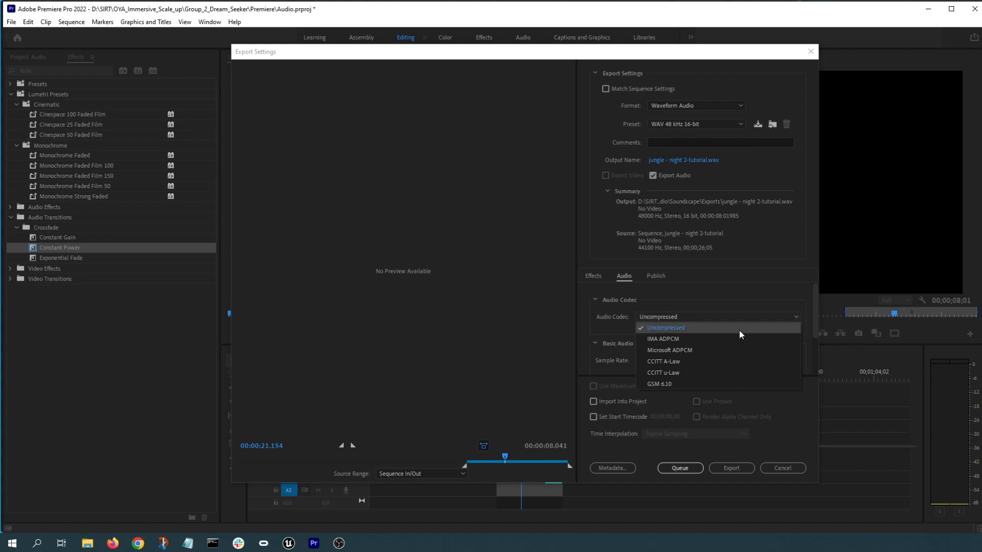
click(716, 340)
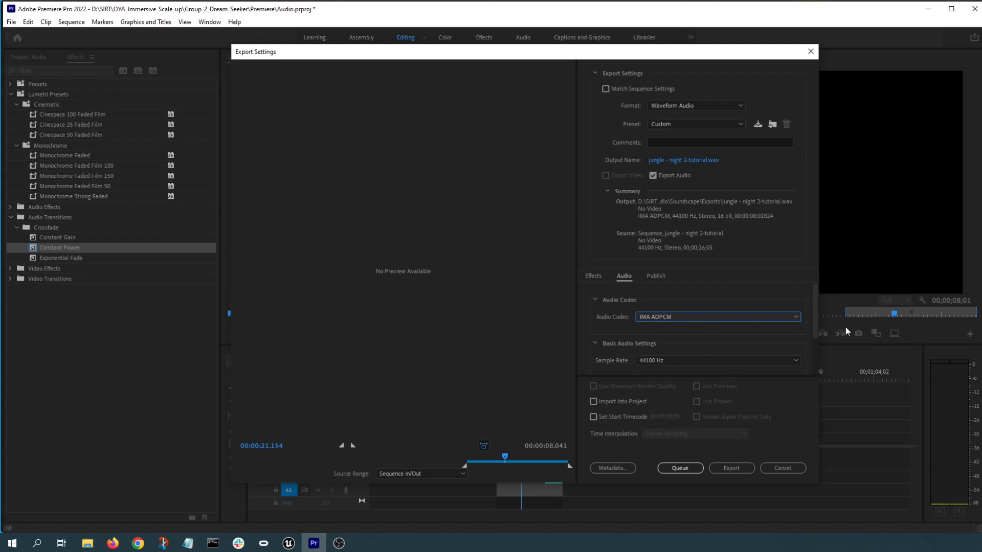
mouse_move(816, 295)
mouse_down()
mouse_move(816, 304)
mouse_move(815, 294)
mouse_up()
click(663, 317)
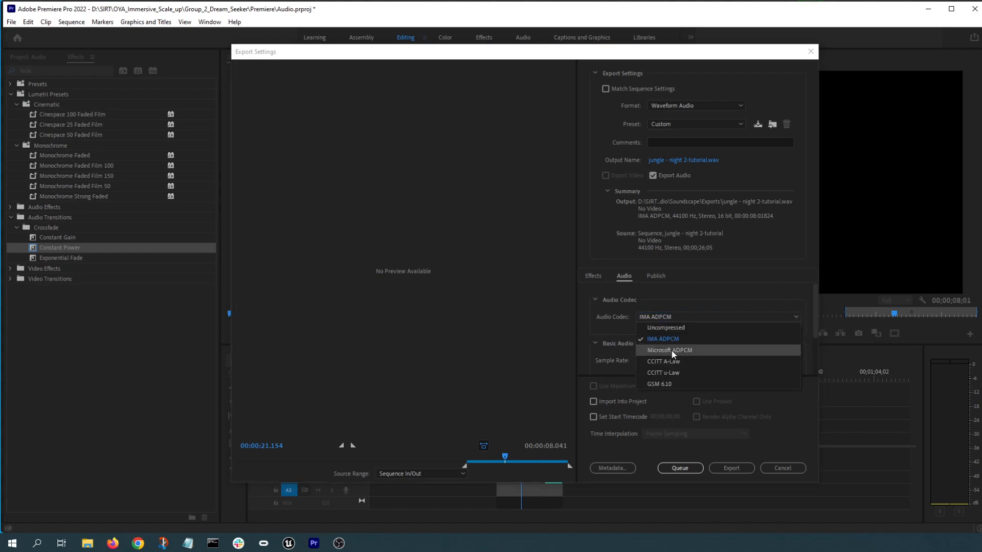
click(612, 332)
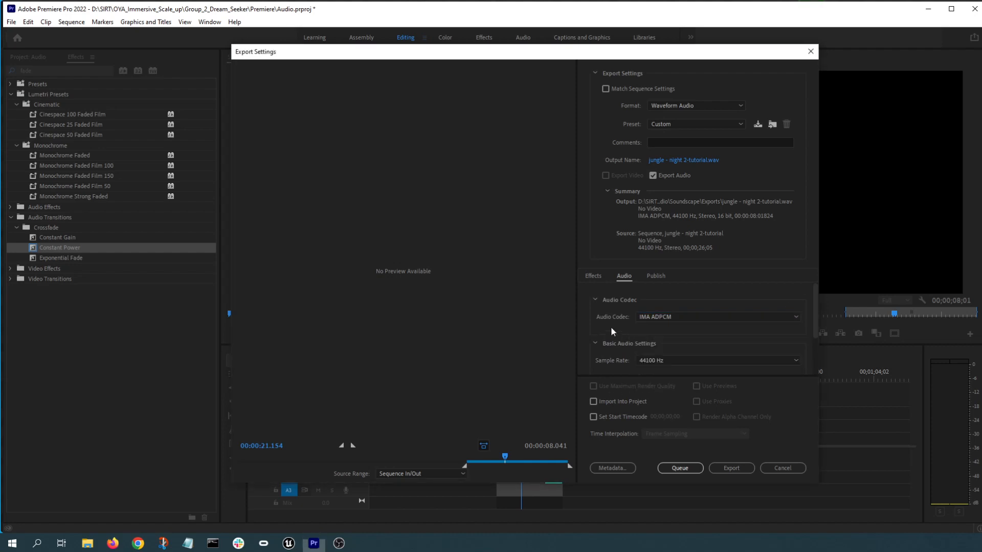
mouse_move(815, 291)
mouse_down()
mouse_move(815, 346)
mouse_move(817, 283)
mouse_up()
Save the output as jungle - night 2-tutorial.wav in the Soundscape Exports folder and export the marked range
click(717, 161)
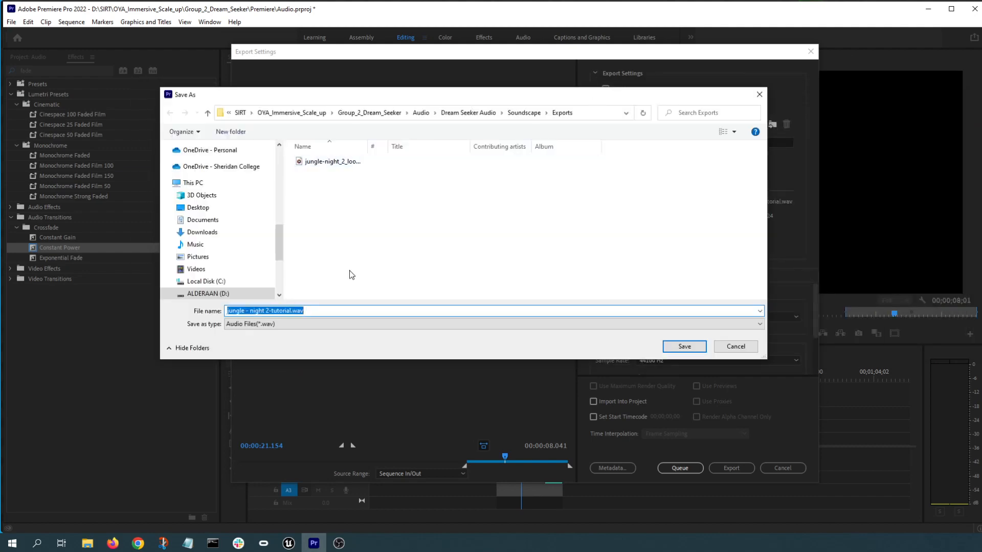
click(229, 310)
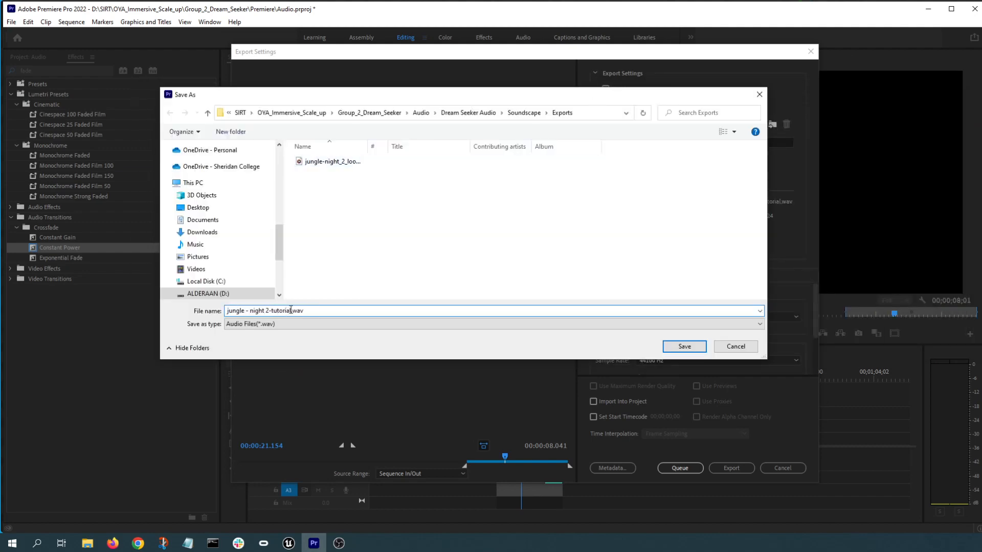
click(684, 346)
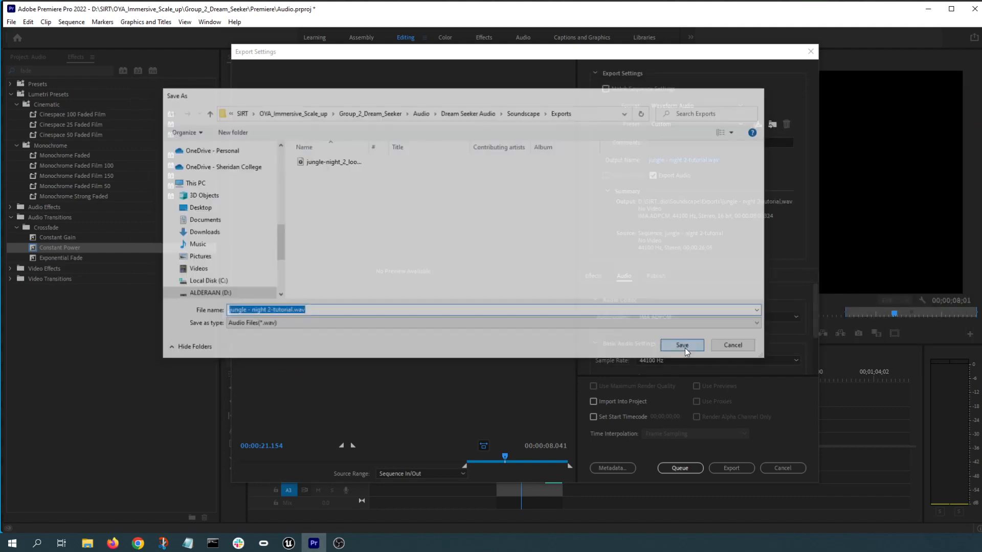
click(737, 467)
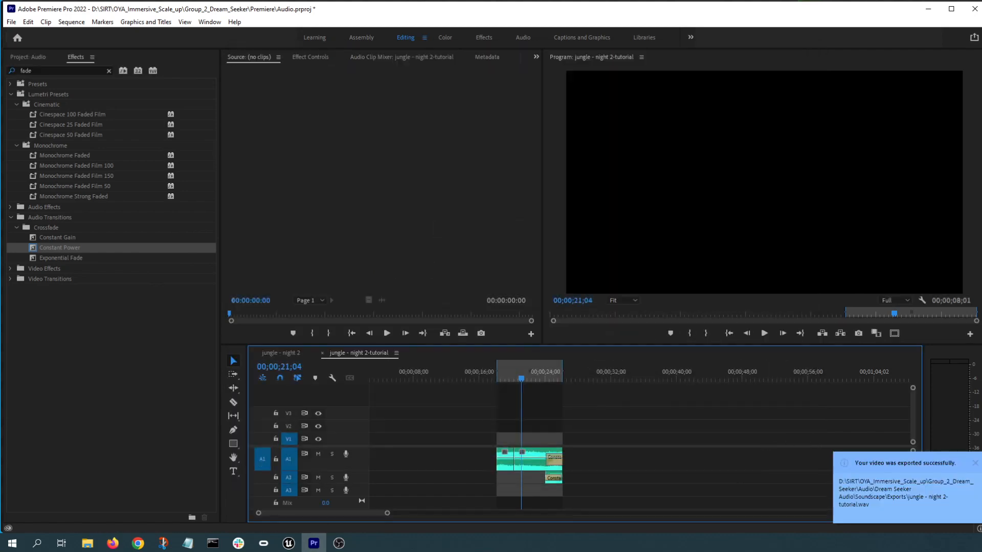
Switch to the Exports folder in File Explorer, check the size of jungle - night 2-tutorial.wav and play it
key(alt+Tab)
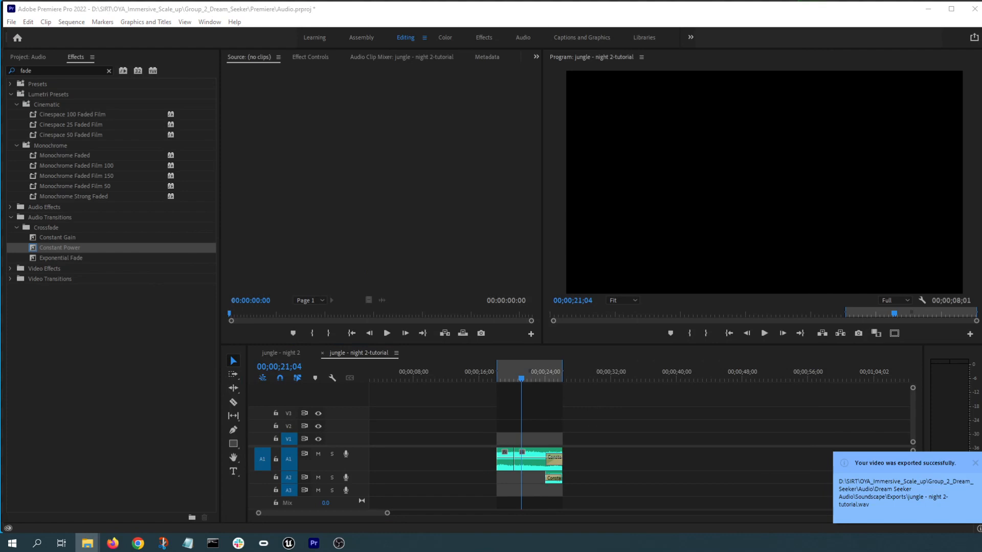
drag(499, 1, 478, 156)
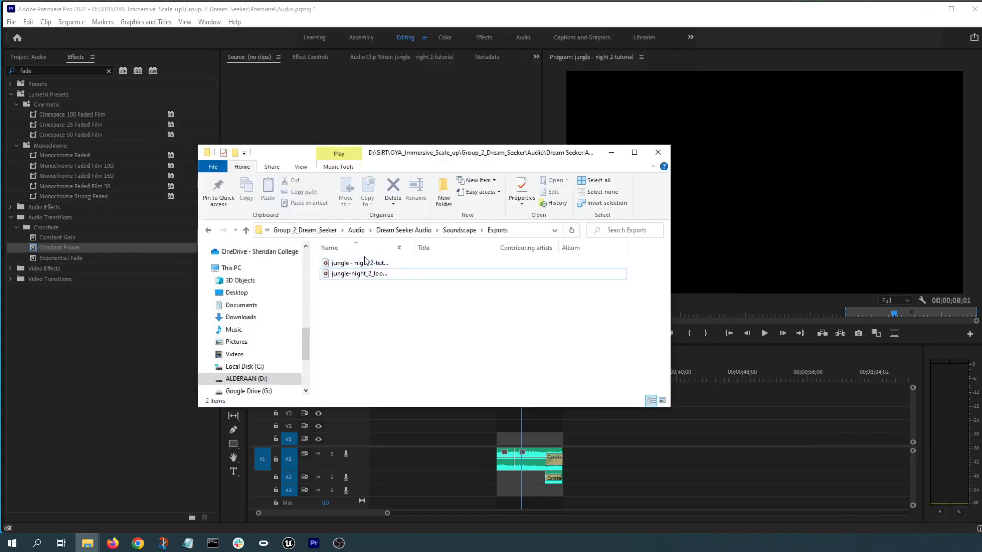
drag(394, 248, 517, 248)
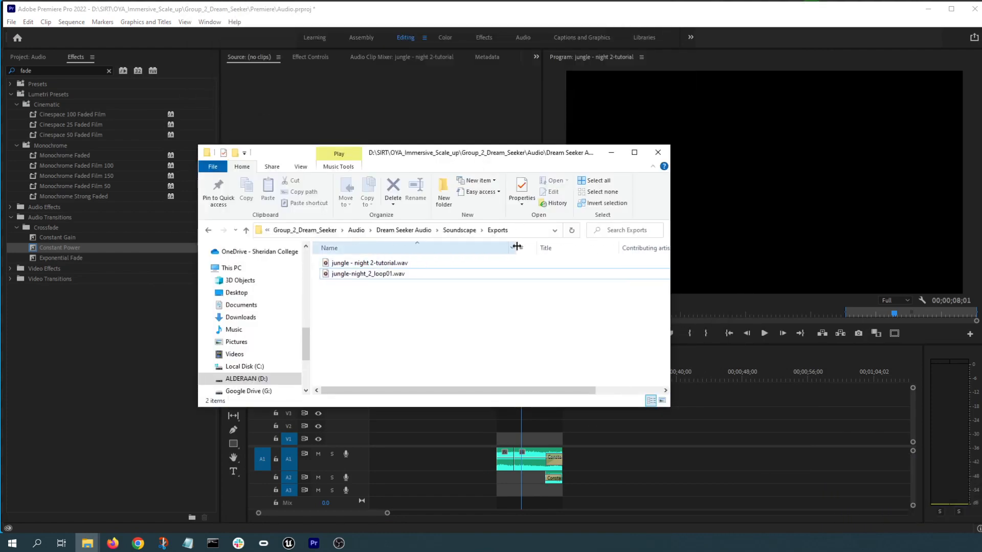
click(380, 264)
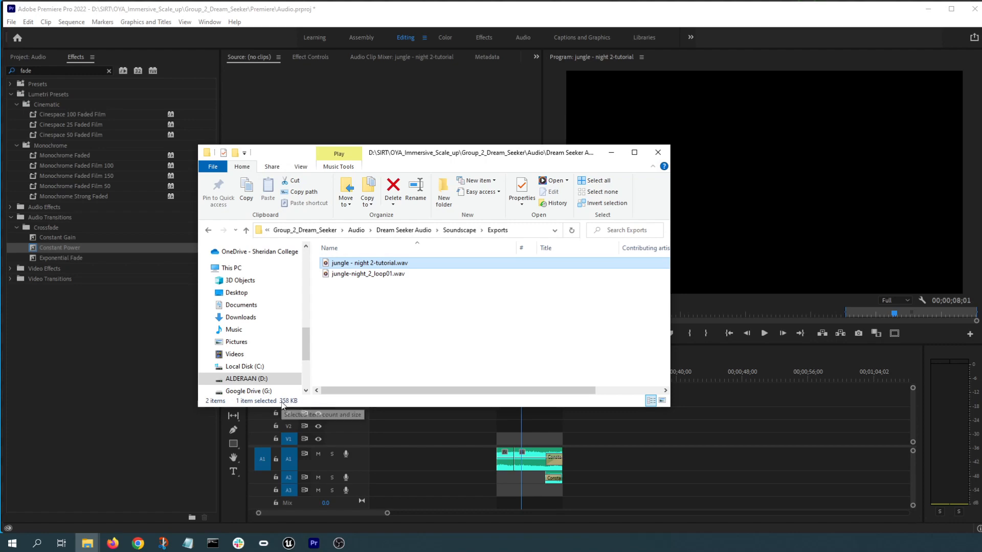
double_click(363, 264)
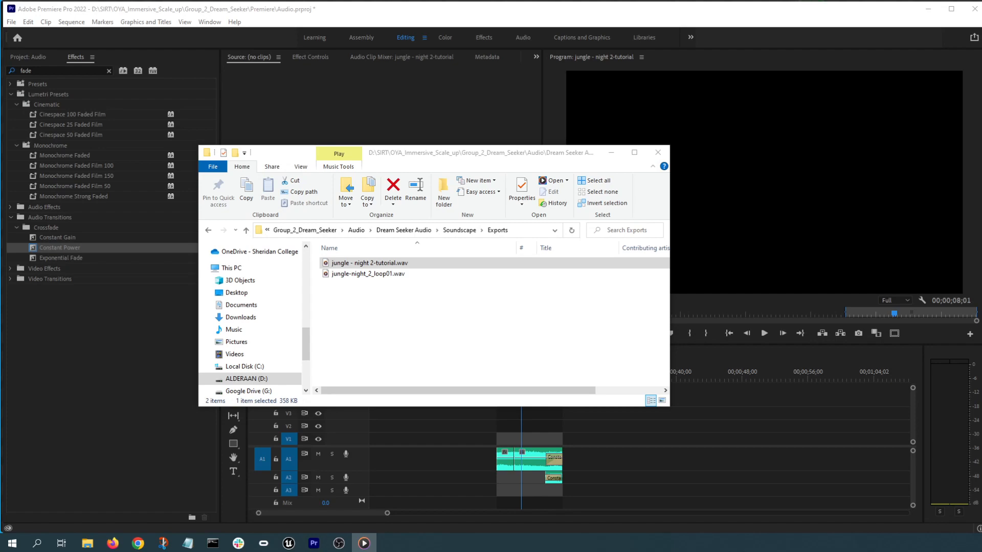
click(463, 291)
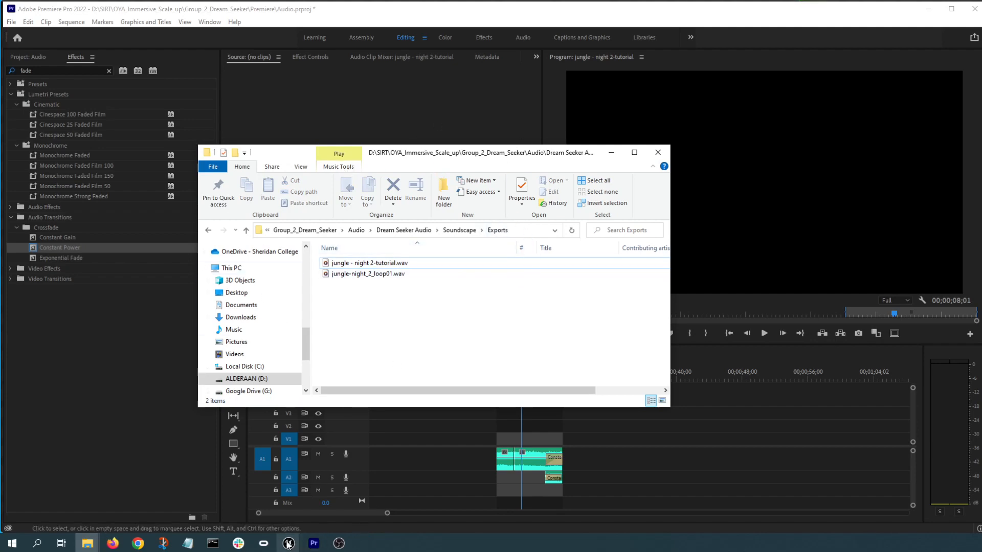
Switch to the VR427_temp project in Unreal Editor, play the Shot_01_Map_enterDream level to hear its audio, and stop it
mouse_move(289, 545)
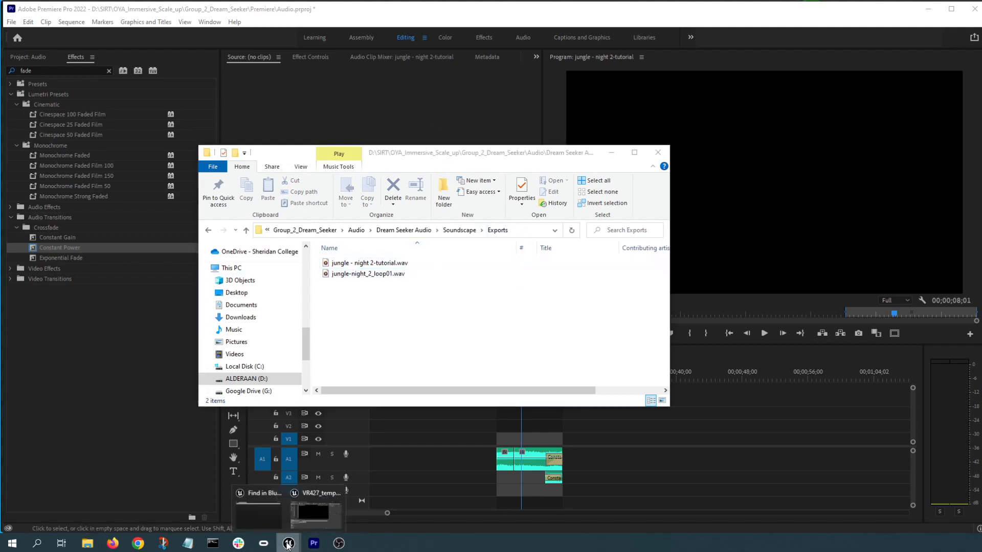
click(341, 506)
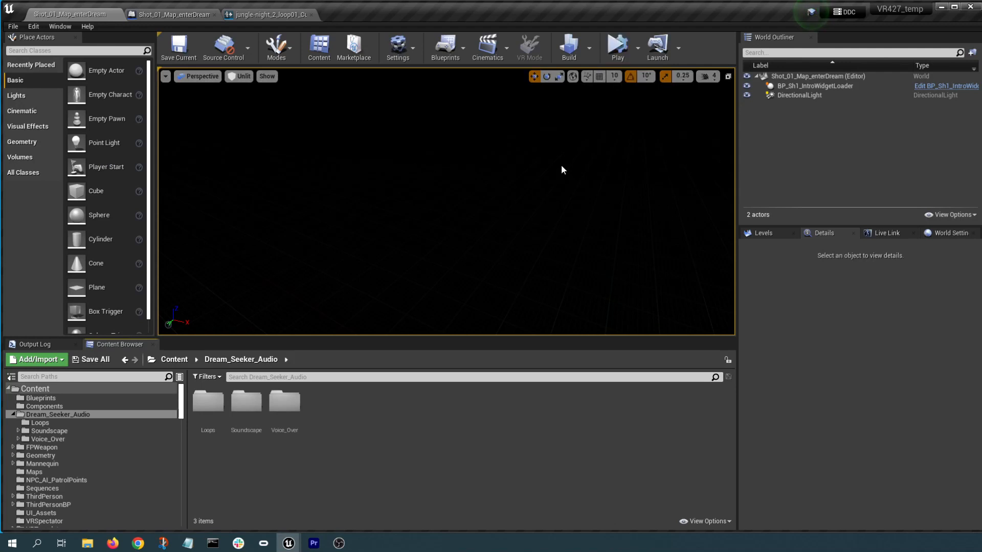
click(621, 54)
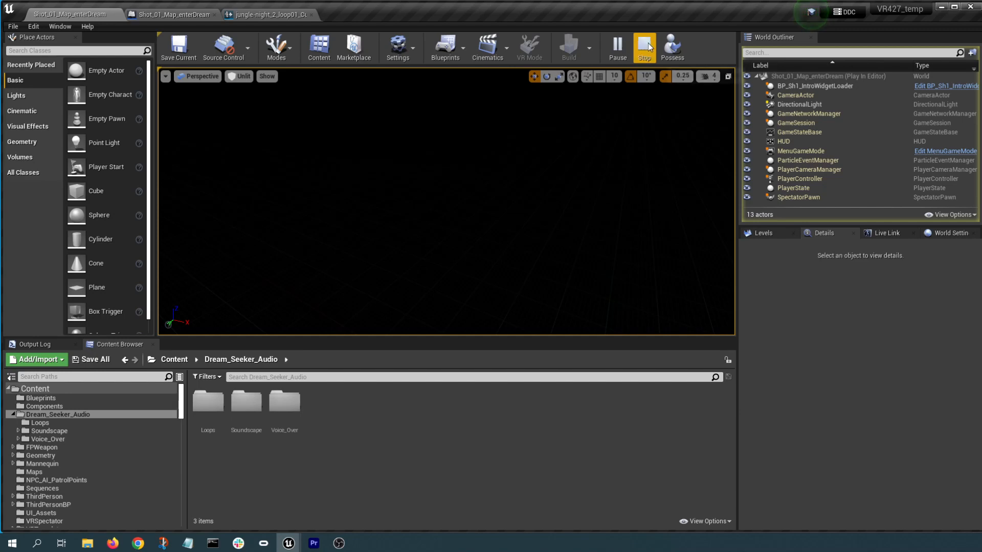
click(645, 50)
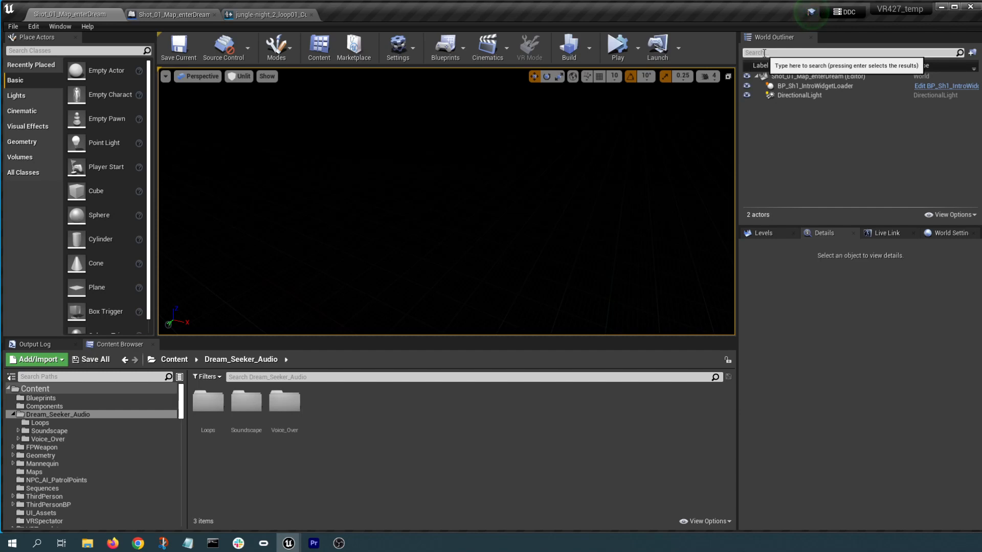
key(alt+Tab)
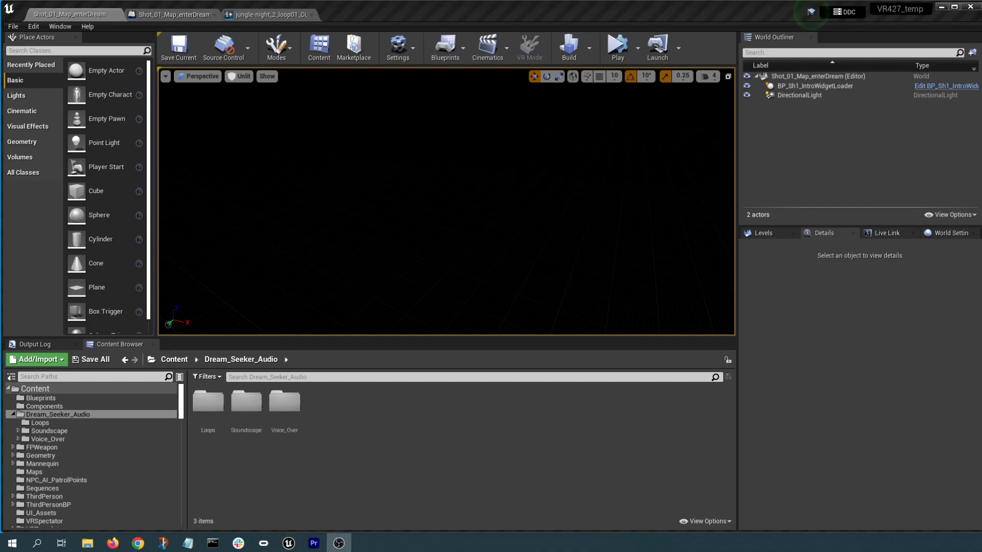